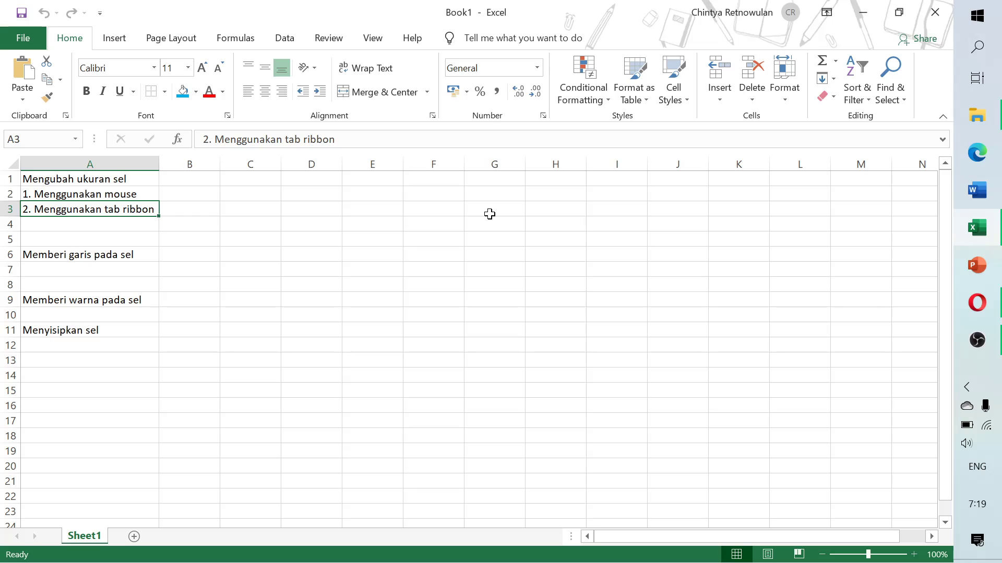
- Enter the heading "Menghapus Sel" in cell A13
{"action": "left_click", "coordinate": [42, 365]}
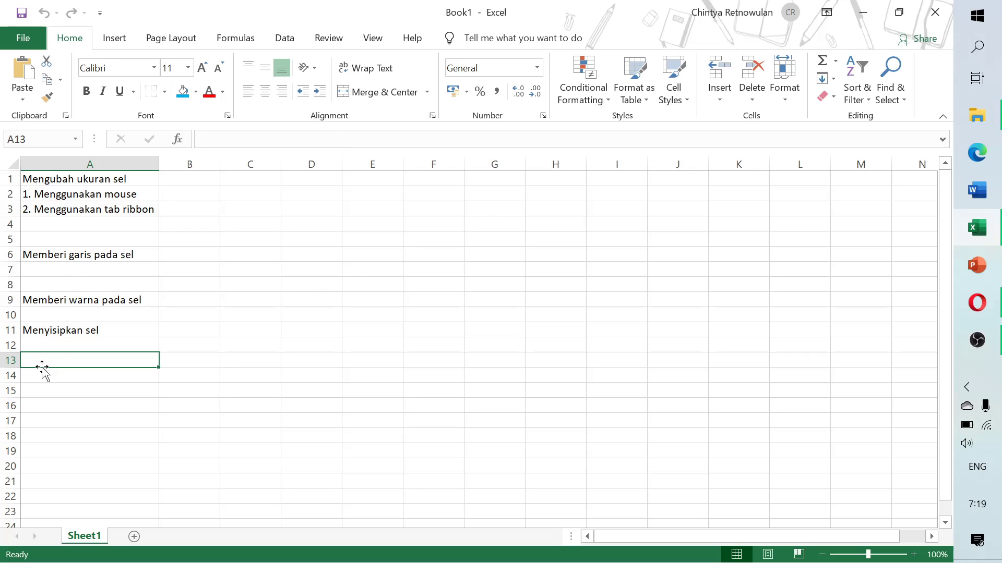
{"action": "type", "text": "Menghap"}
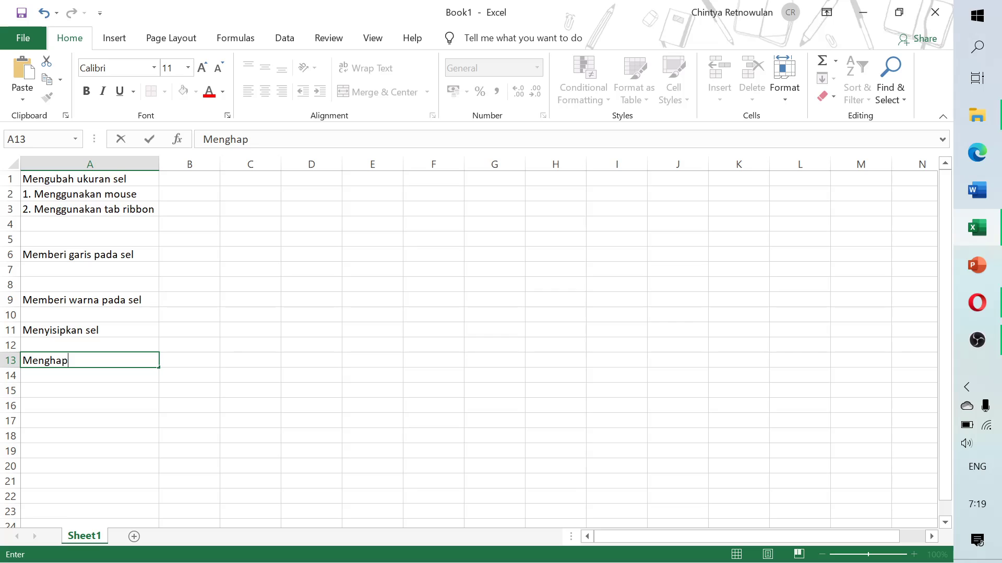
{"action": "type", "text": "us Sel"}
{"action": "key", "text": "Return"}
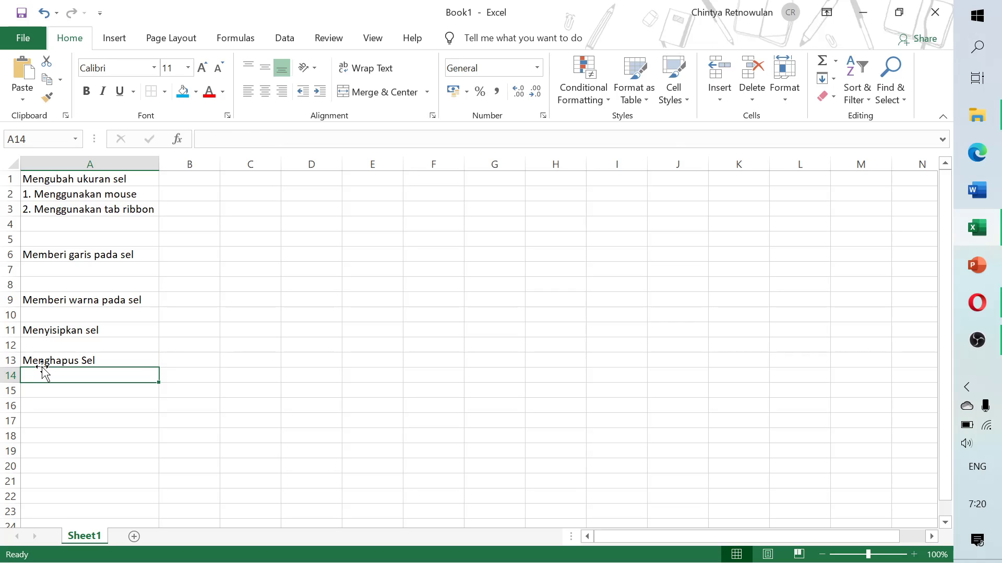
- Enter "1. Menggunakan mouse" in cell A14 and "2. Menggunakan tab ribbon" in cell A15
{"action": "type", "text": "1. "}
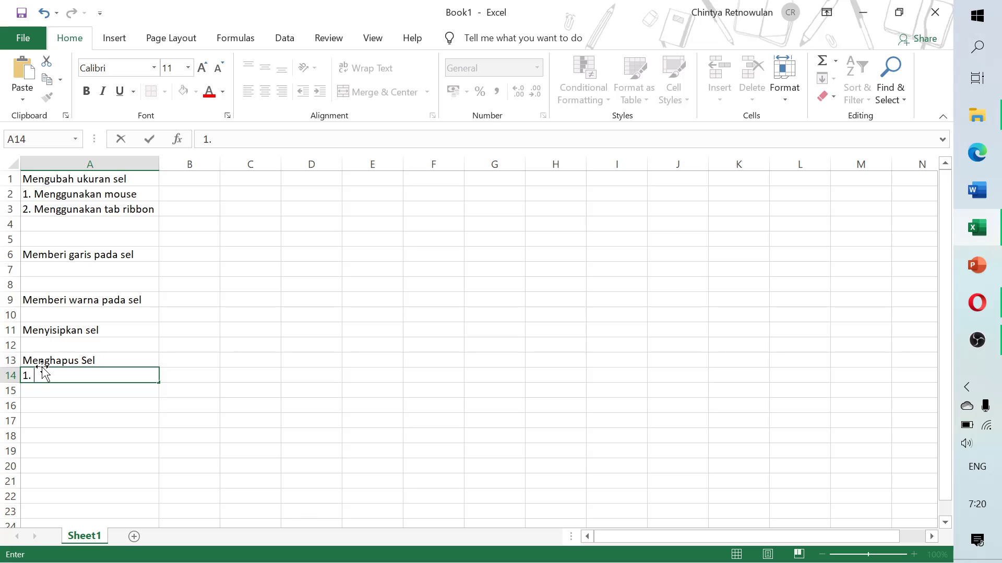
{"action": "type", "text": "Menggunakan mouse"}
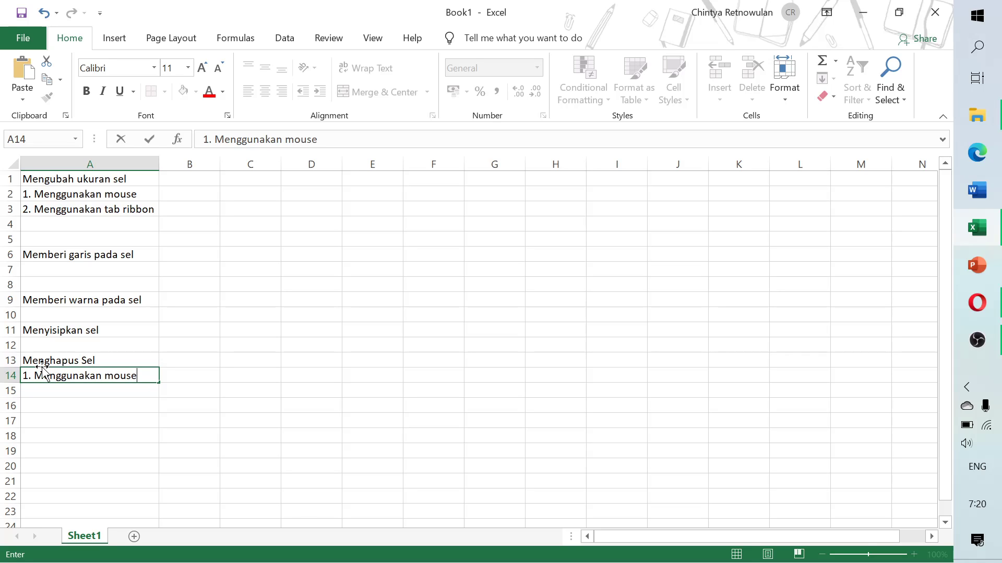
{"action": "key", "text": "Return"}
{"action": "type", "text": "2"}
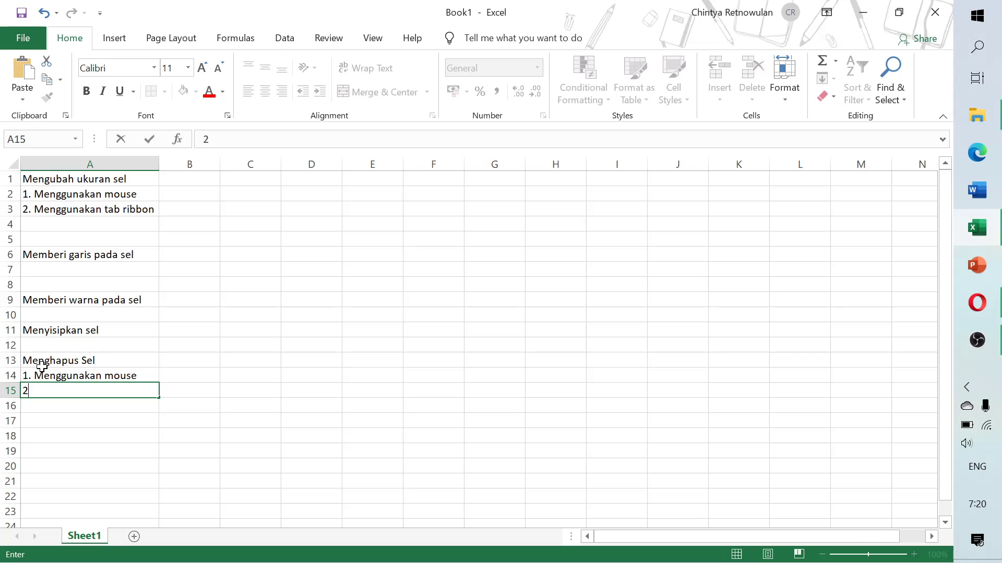
{"action": "type", "text": ". Mengguna"}
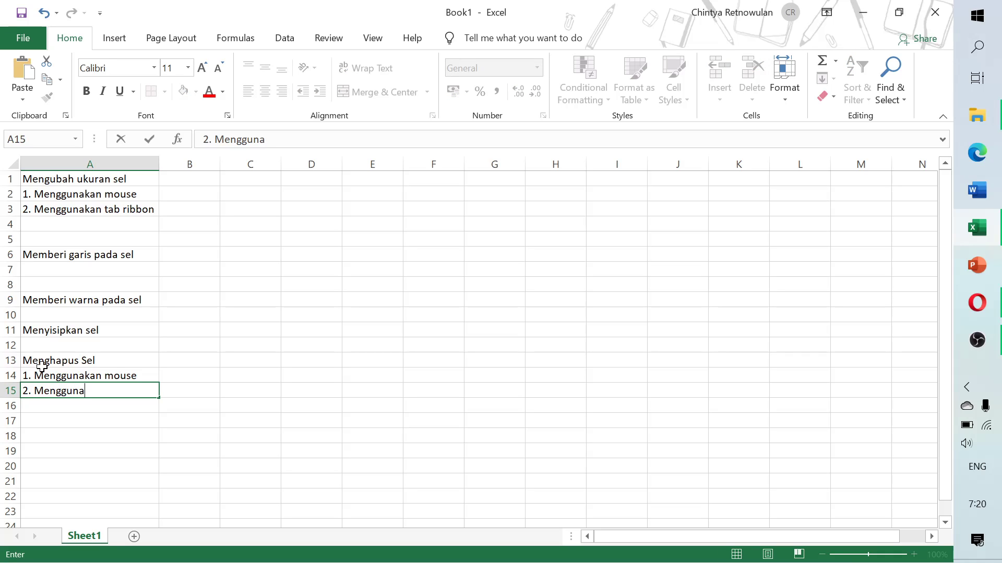
{"action": "type", "text": "kan tab ribbon"}
{"action": "key", "text": "Return"}
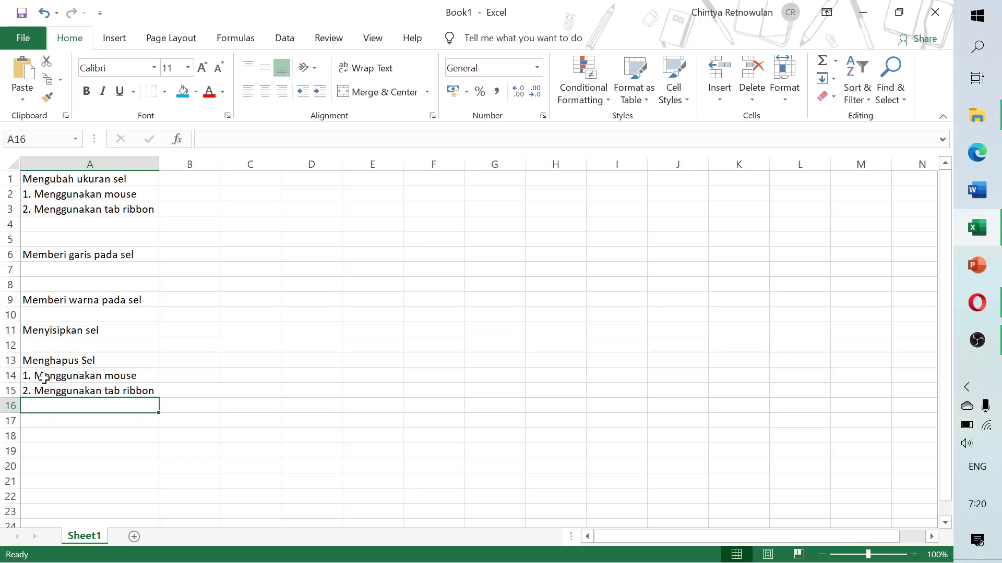
- Delete the entire empty row 8 above "Memberi warna pada sel"
{"action": "left_click", "coordinate": [56, 375]}
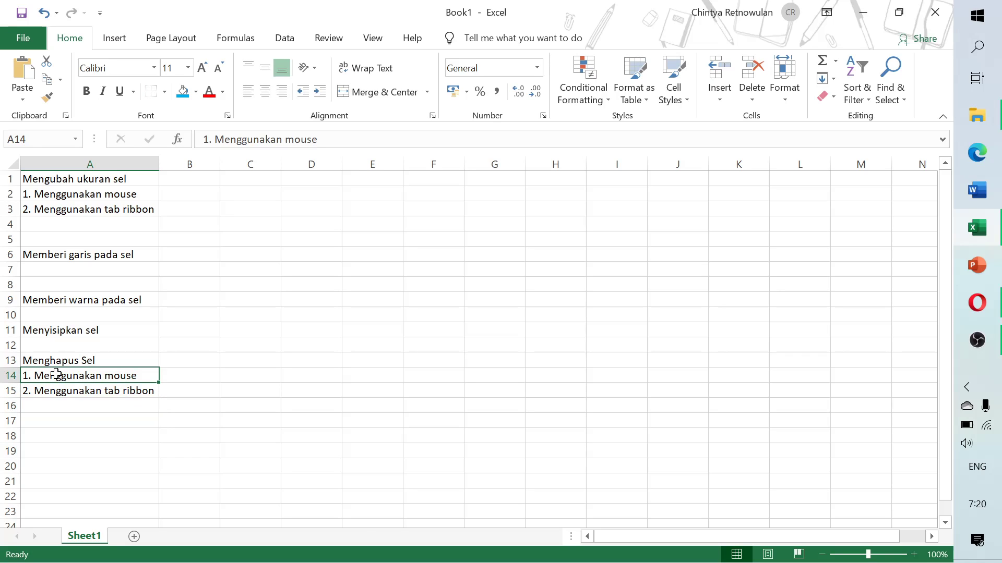
{"action": "left_click", "coordinate": [56, 347]}
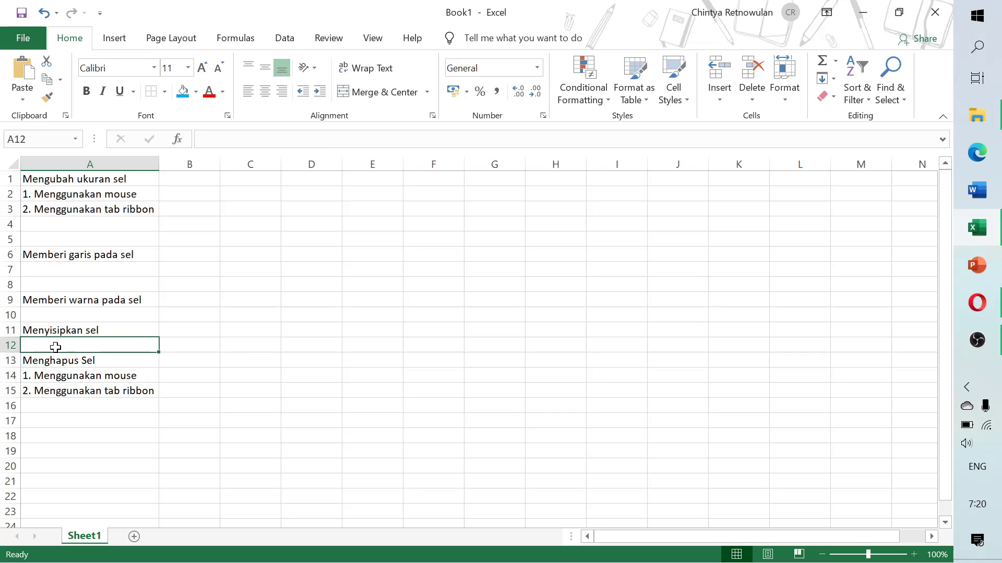
{"action": "left_click", "coordinate": [49, 286]}
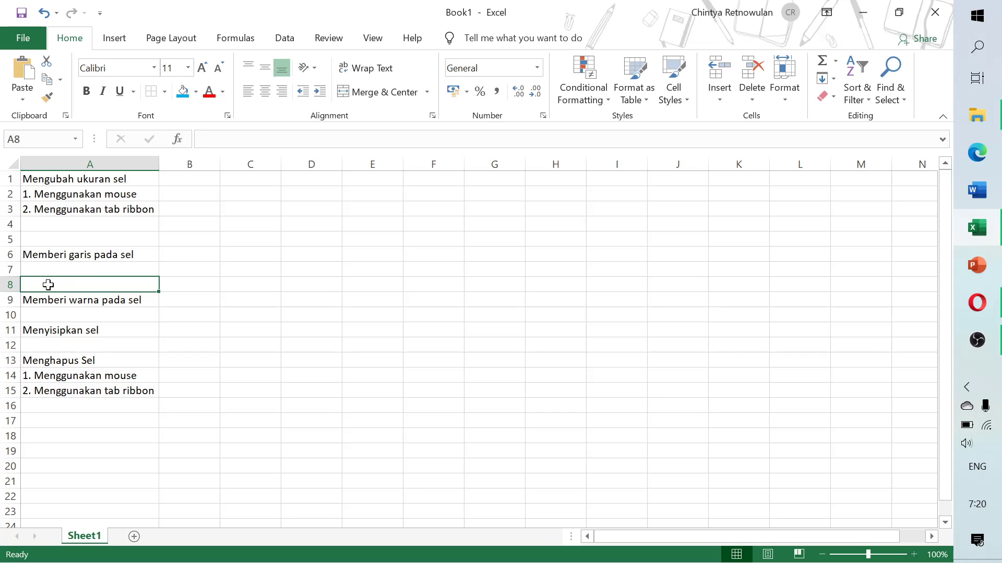
{"action": "right_click", "coordinate": [48, 285]}
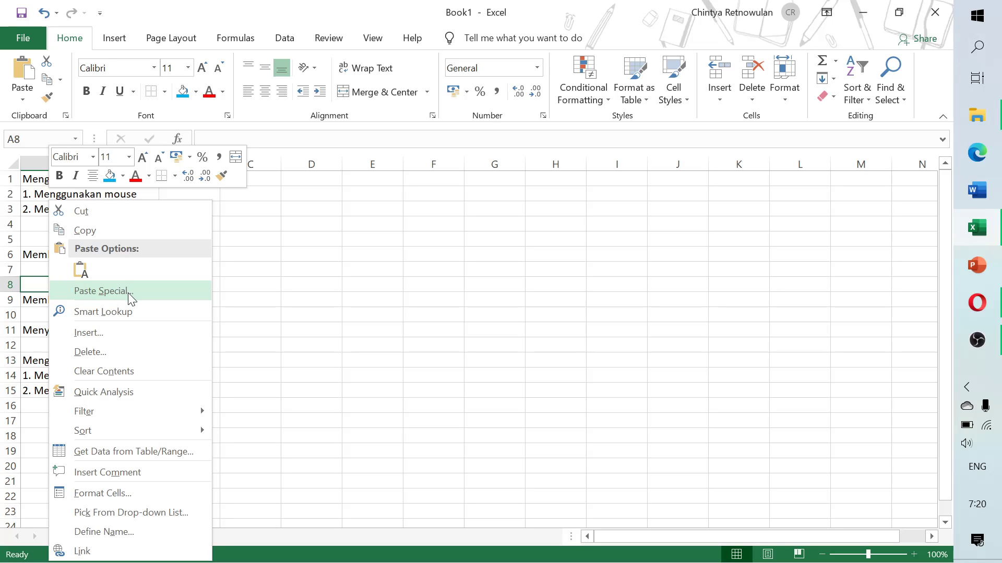
{"action": "left_click", "coordinate": [135, 357]}
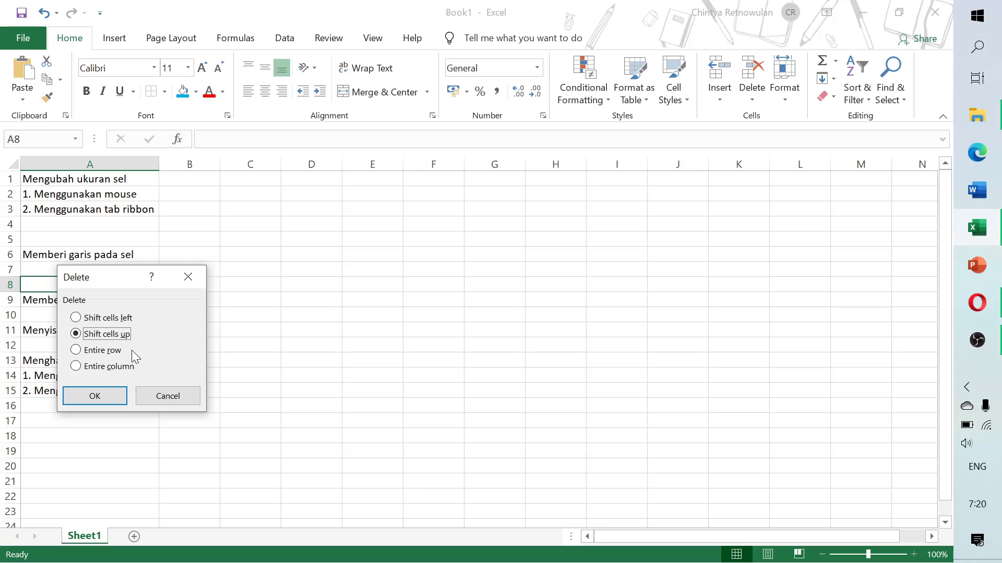
{"action": "left_click", "coordinate": [95, 353]}
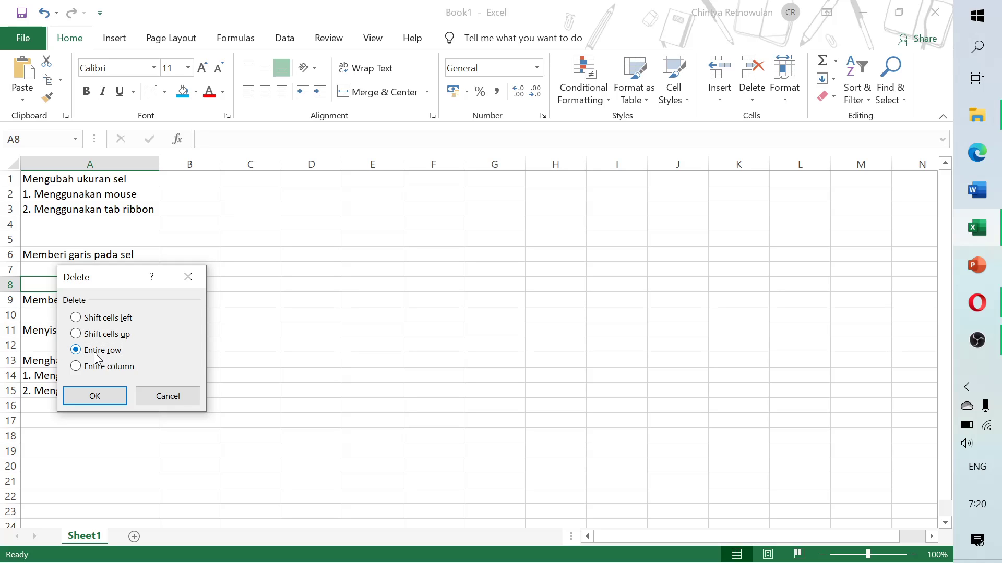
{"action": "left_click", "coordinate": [94, 397]}
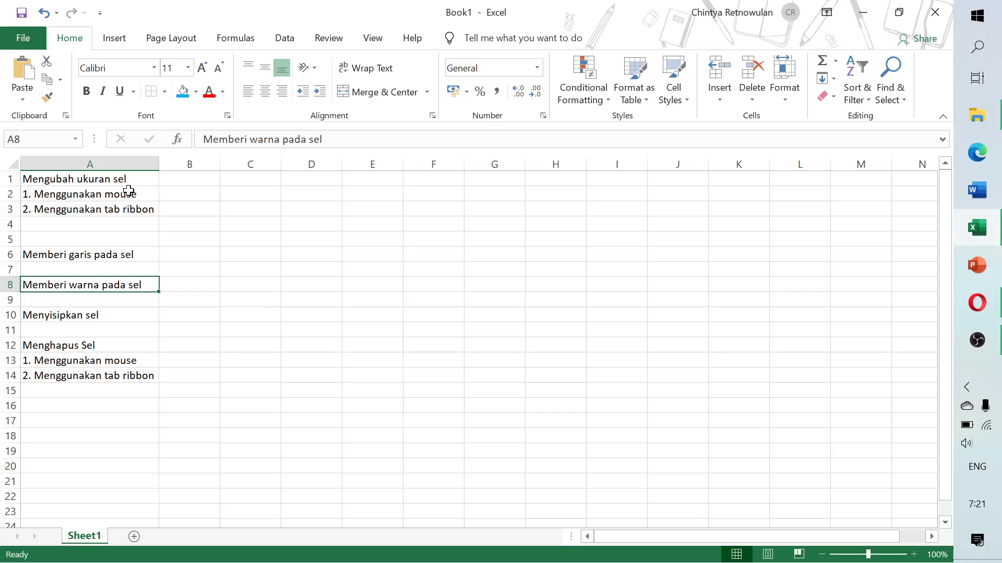
- Enter the sample text "abcd" in cell B3
{"action": "left_click", "coordinate": [240, 209]}
{"action": "left_click", "coordinate": [201, 209]}
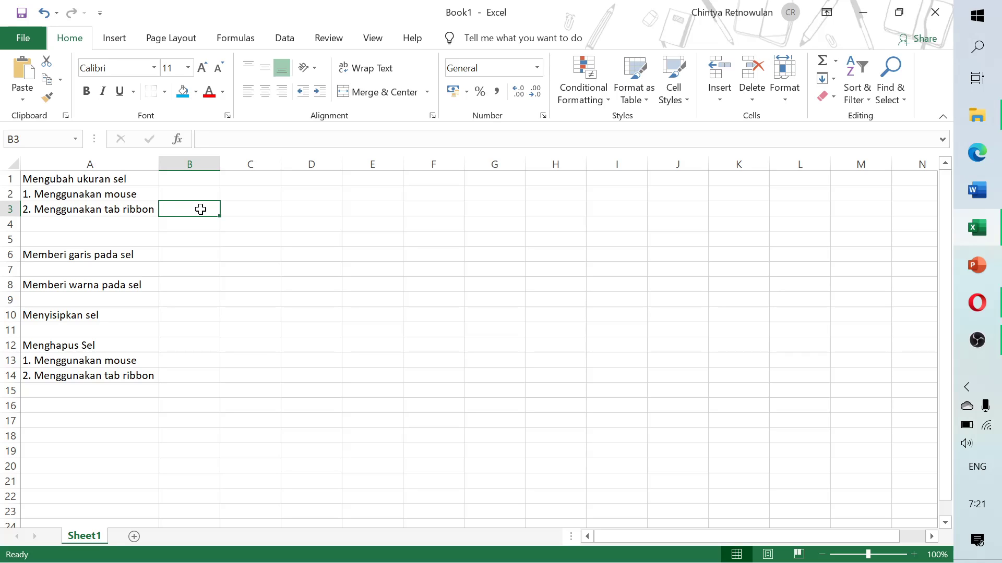
{"action": "type", "text": "aba"}
{"action": "key", "text": "BackSpace"}
{"action": "type", "text": "cd"}
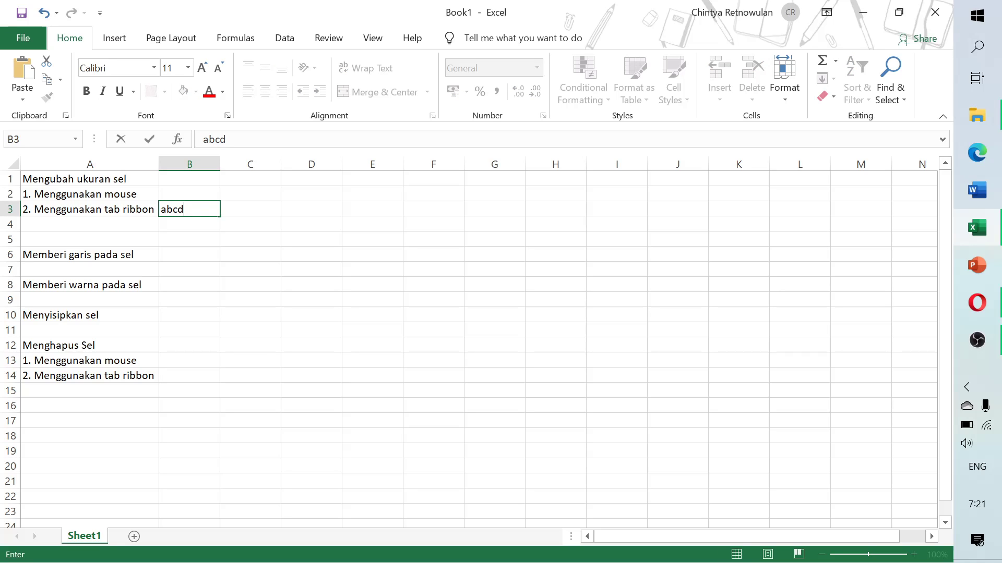
{"action": "key", "text": "Return"}
- Delete the entire column containing cell B3 and restore its "abcd" entry
{"action": "left_click", "coordinate": [201, 209]}
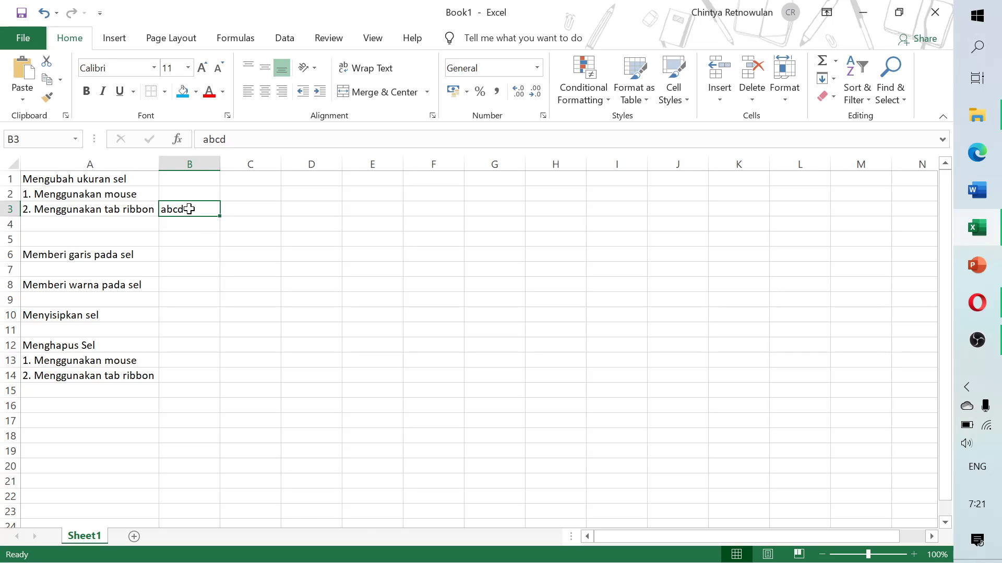
{"action": "right_click", "coordinate": [188, 210]}
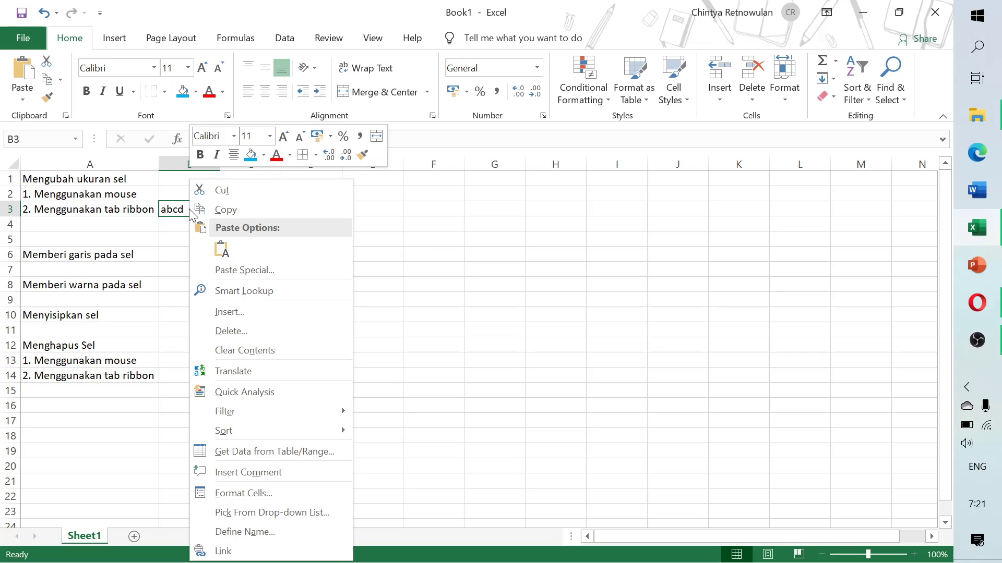
{"action": "left_click", "coordinate": [262, 329]}
{"action": "left_click", "coordinate": [238, 346]}
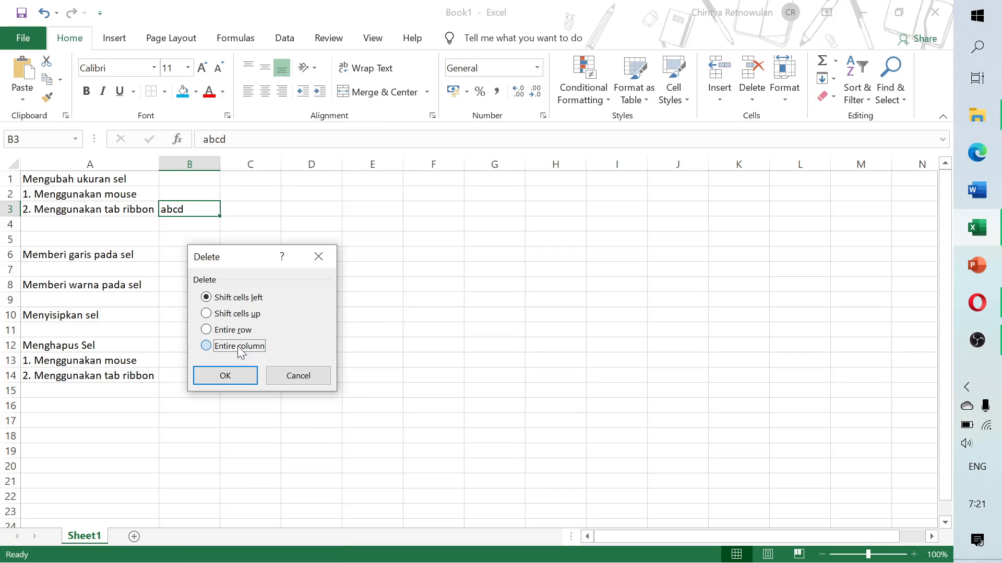
{"action": "left_click", "coordinate": [236, 376]}
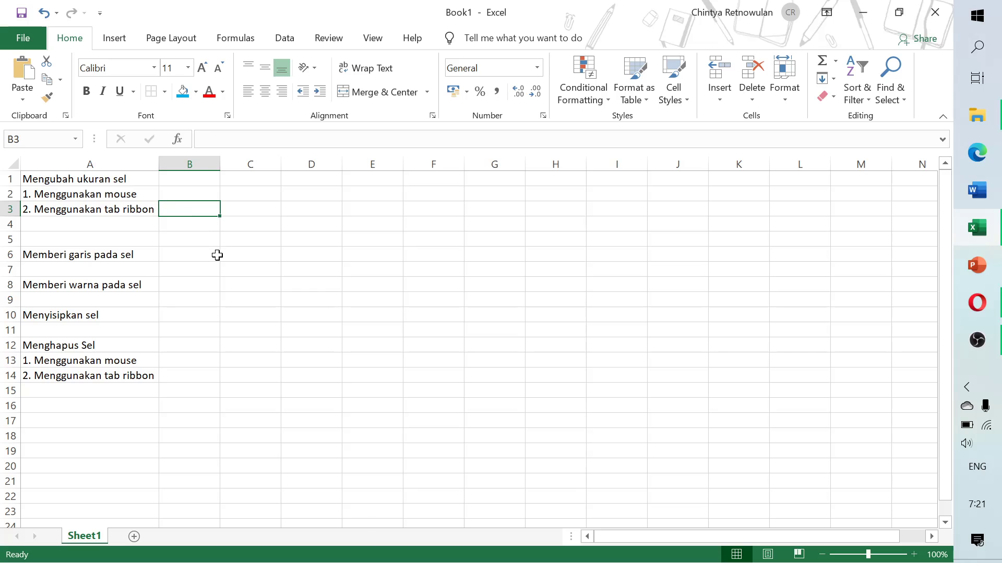
{"action": "type", "text": "abcd"}
- Delete the entire column A starting from cell A1, and undo that deletion
{"action": "left_click", "coordinate": [85, 177]}
{"action": "left_click_drag", "start_coordinate": [85, 177], "coordinate": [83, 376]}
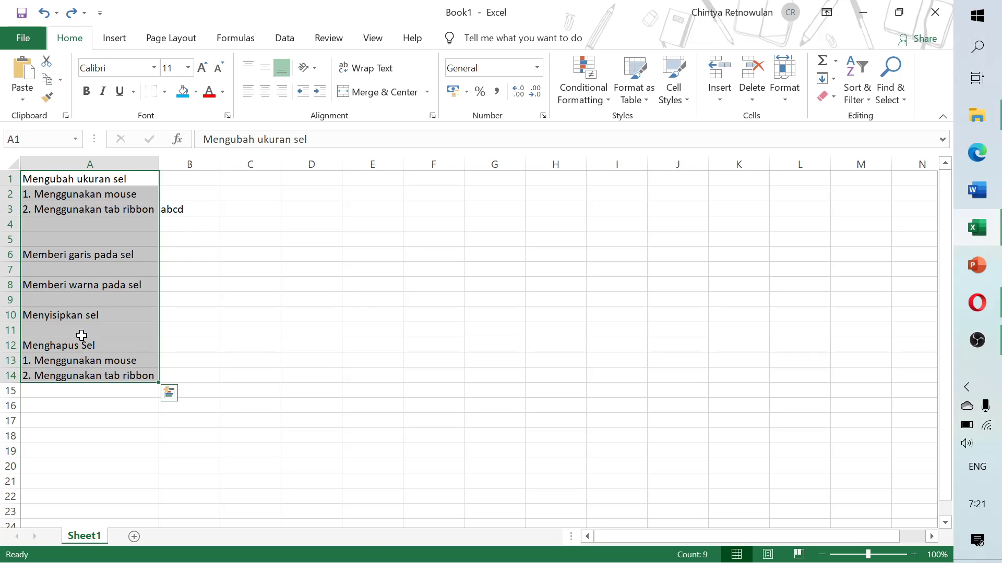
{"action": "left_click", "coordinate": [96, 191]}
{"action": "left_click", "coordinate": [93, 181]}
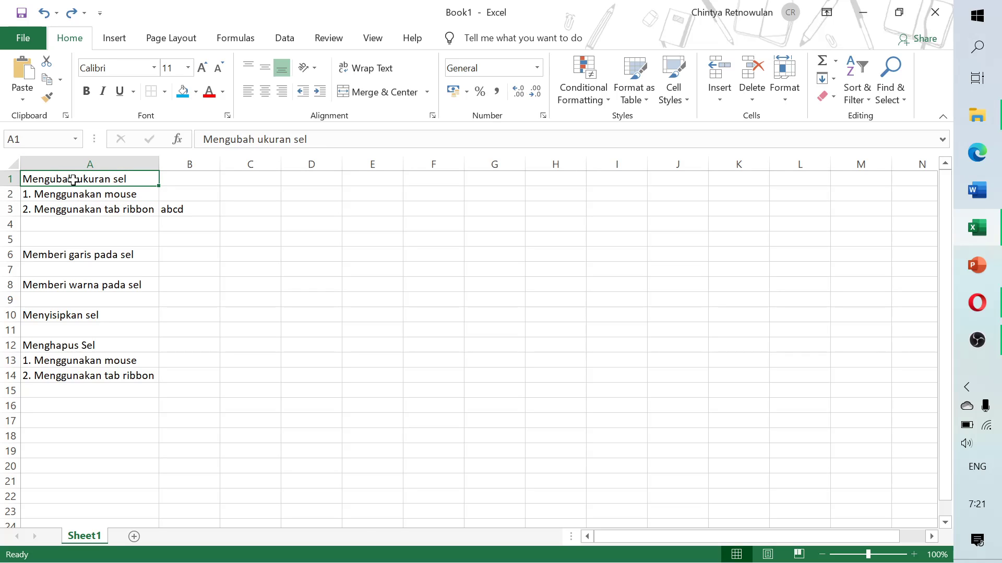
{"action": "right_click", "coordinate": [73, 180]}
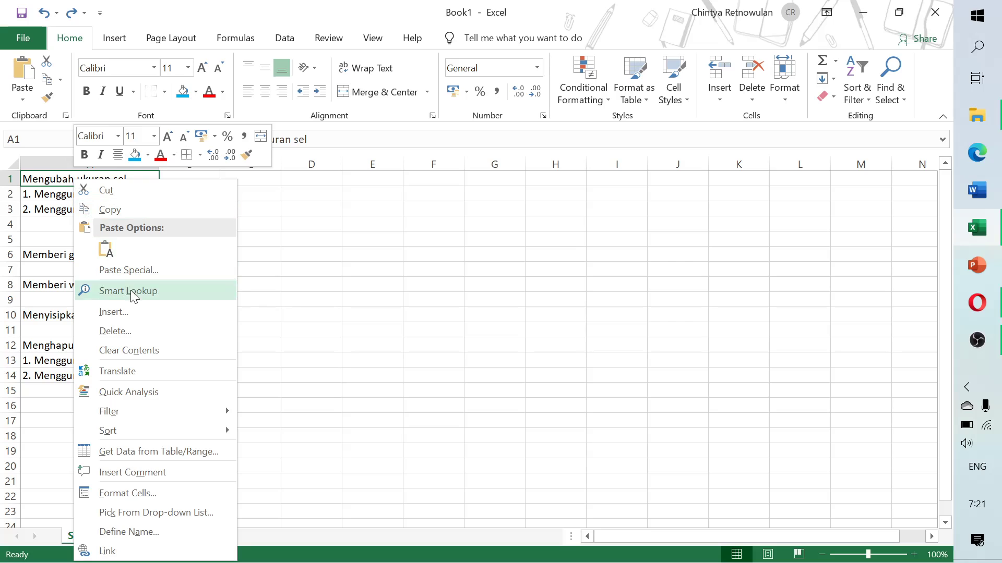
{"action": "left_click", "coordinate": [135, 333]}
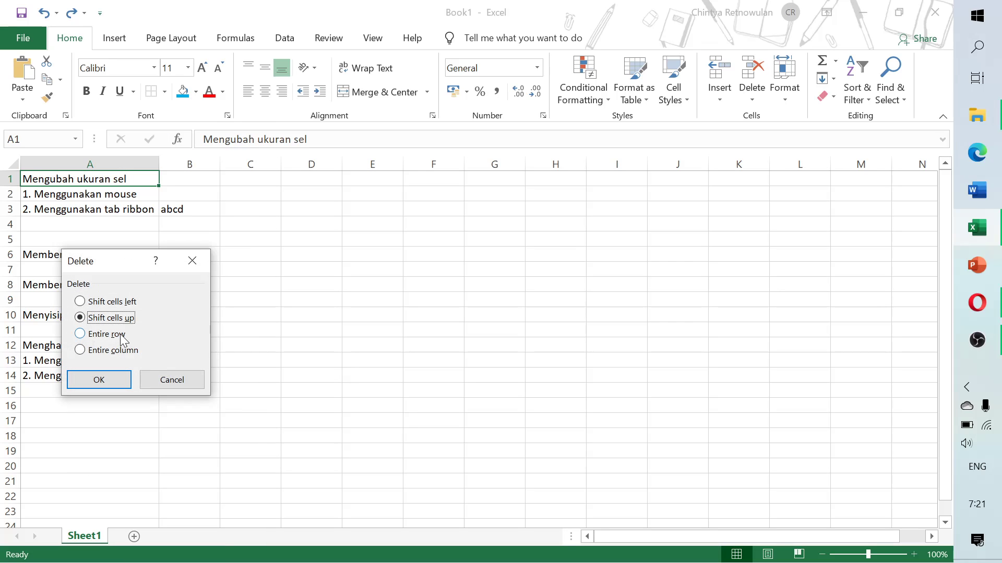
{"action": "left_click", "coordinate": [106, 353]}
{"action": "left_click", "coordinate": [105, 387]}
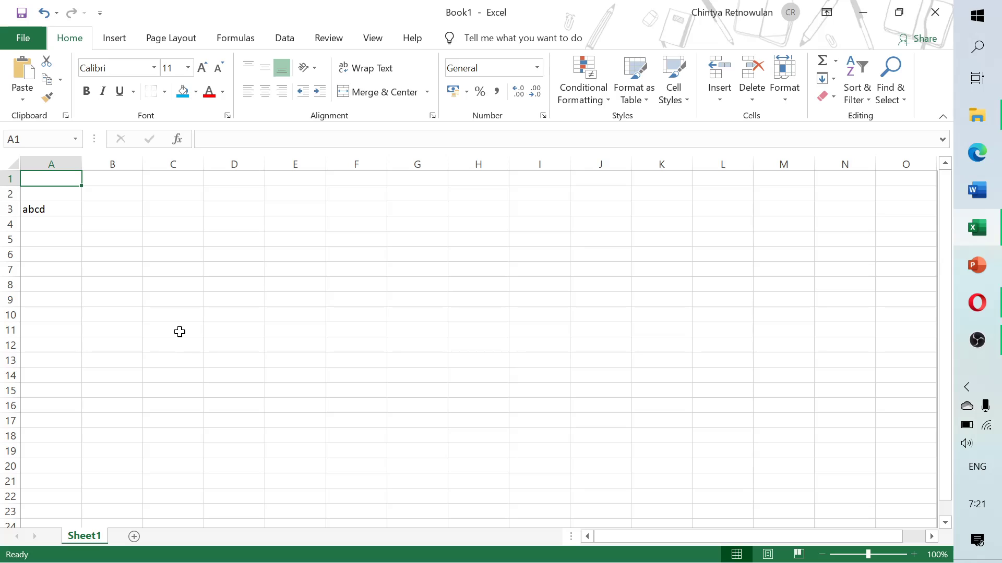
{"action": "key", "text": "ctrl+z"}
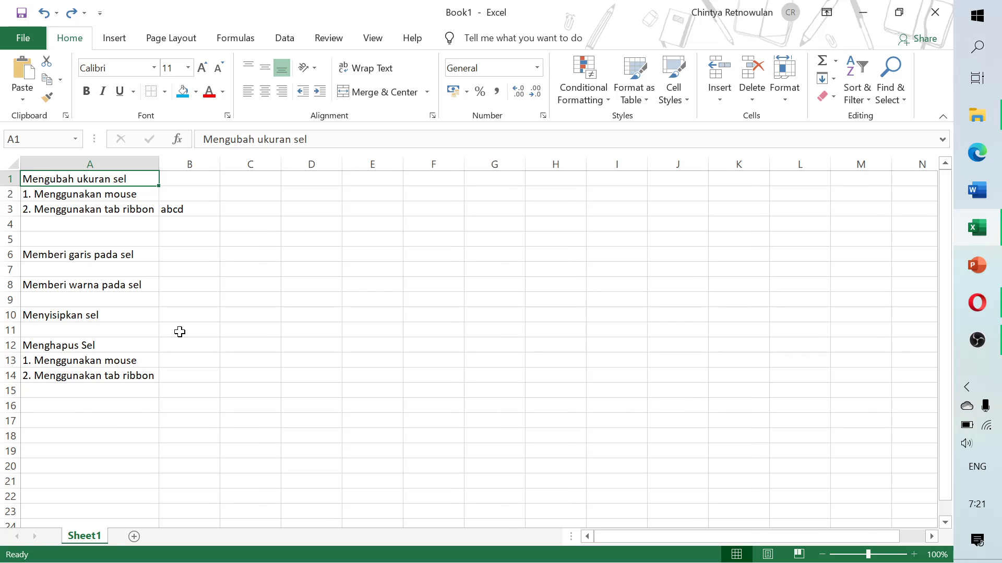
- Delete the empty cell B4 below "abcd" with the Shift cells left option
{"action": "left_click", "coordinate": [192, 209]}
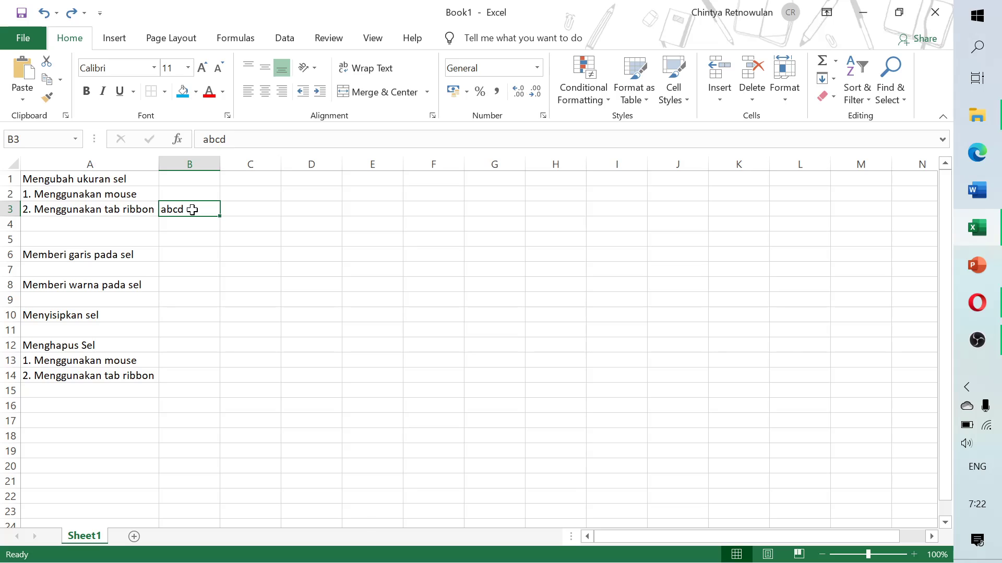
{"action": "left_click", "coordinate": [193, 224]}
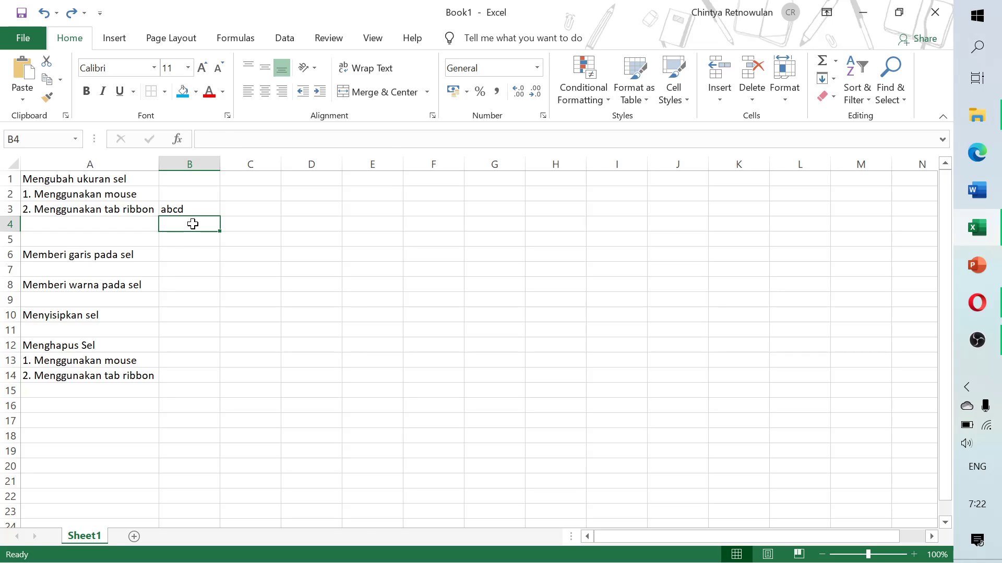
{"action": "right_click", "coordinate": [193, 224]}
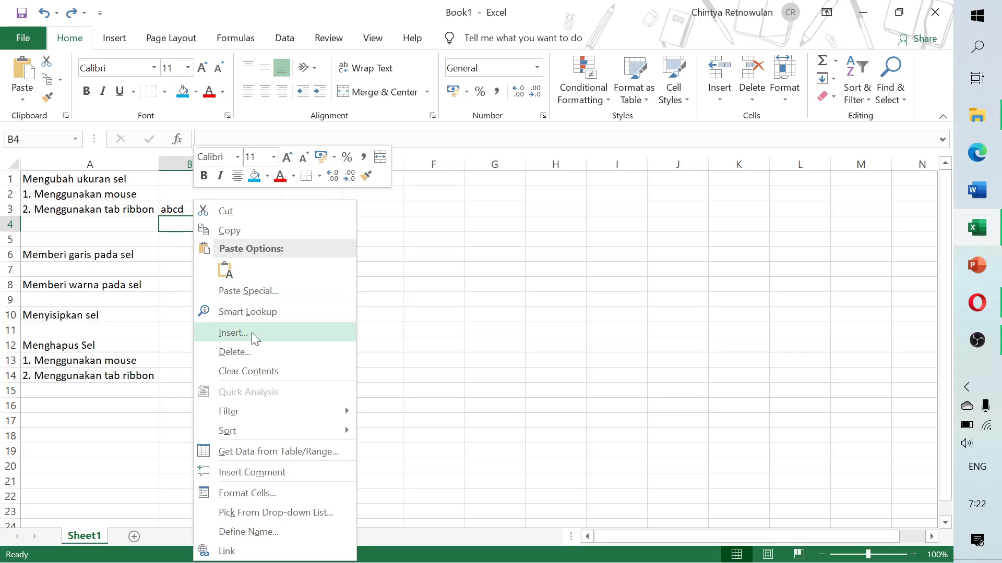
{"action": "left_click", "coordinate": [256, 352]}
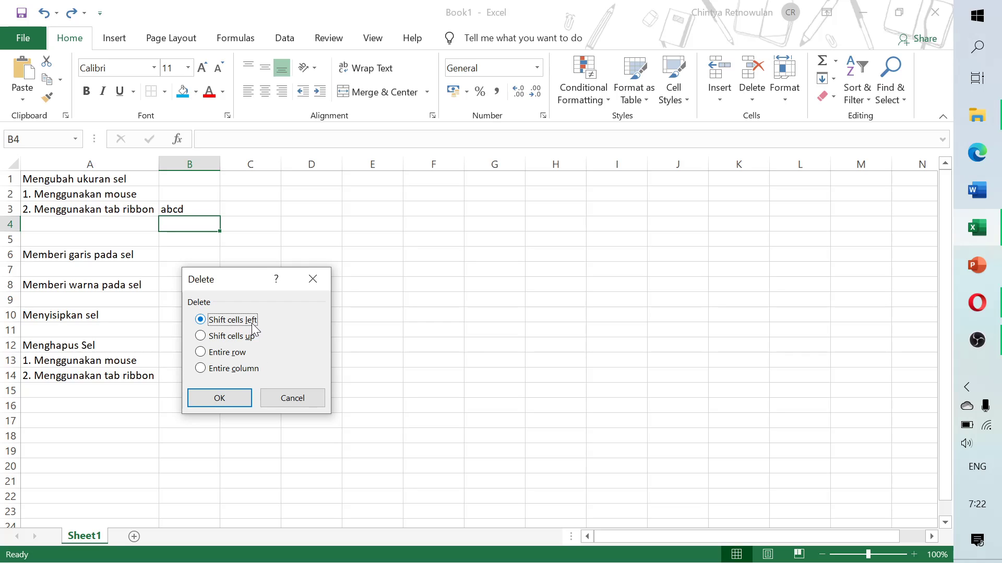
{"action": "left_click", "coordinate": [225, 399]}
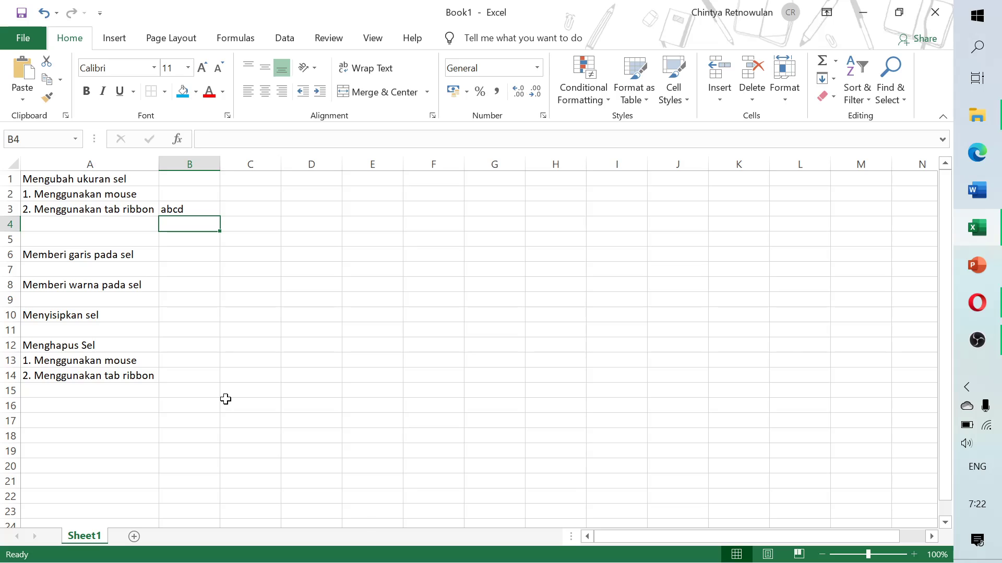
{"action": "left_click", "coordinate": [176, 209]}
{"action": "right_click", "coordinate": [177, 210]}
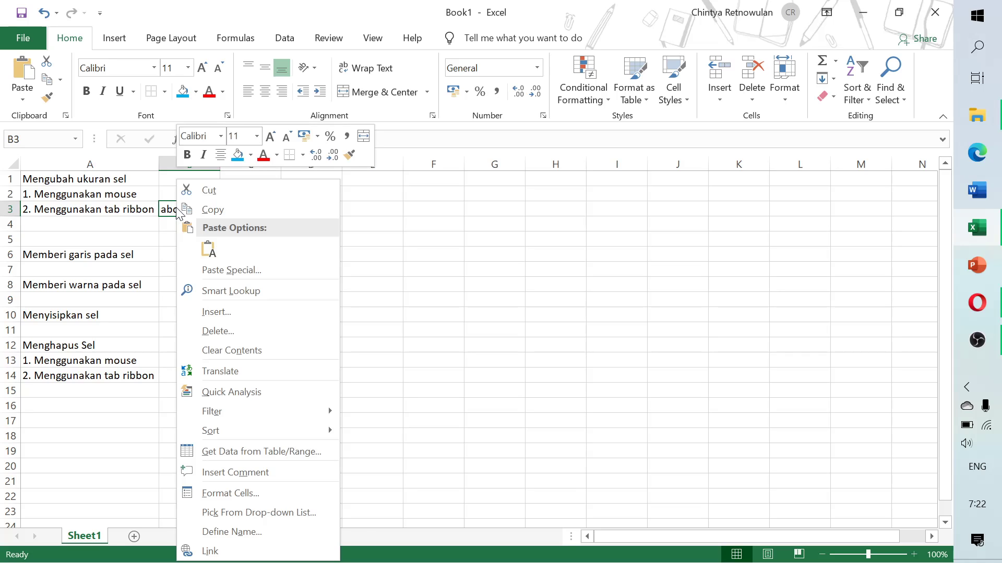
{"action": "left_click", "coordinate": [225, 311]}
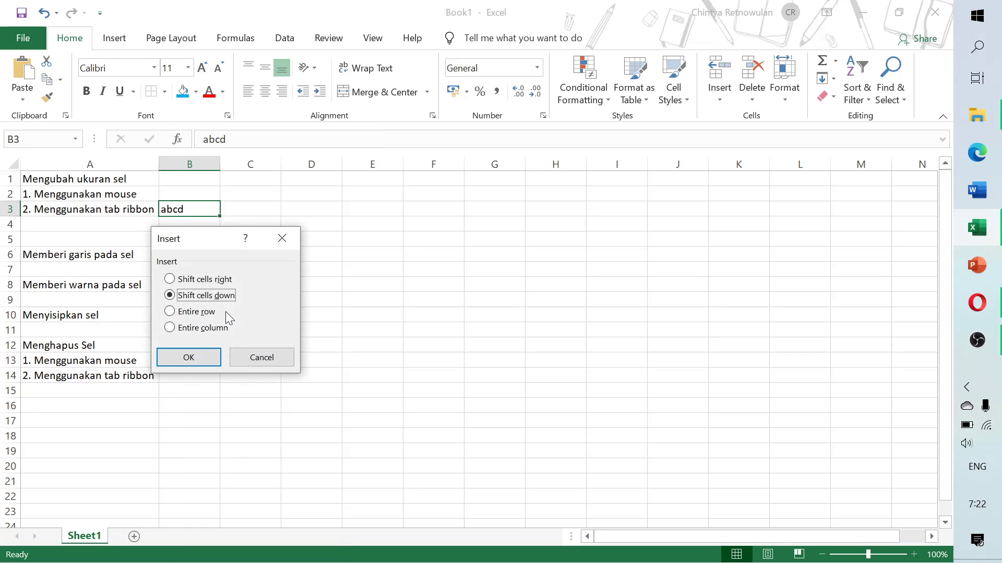
{"action": "left_click", "coordinate": [281, 236]}
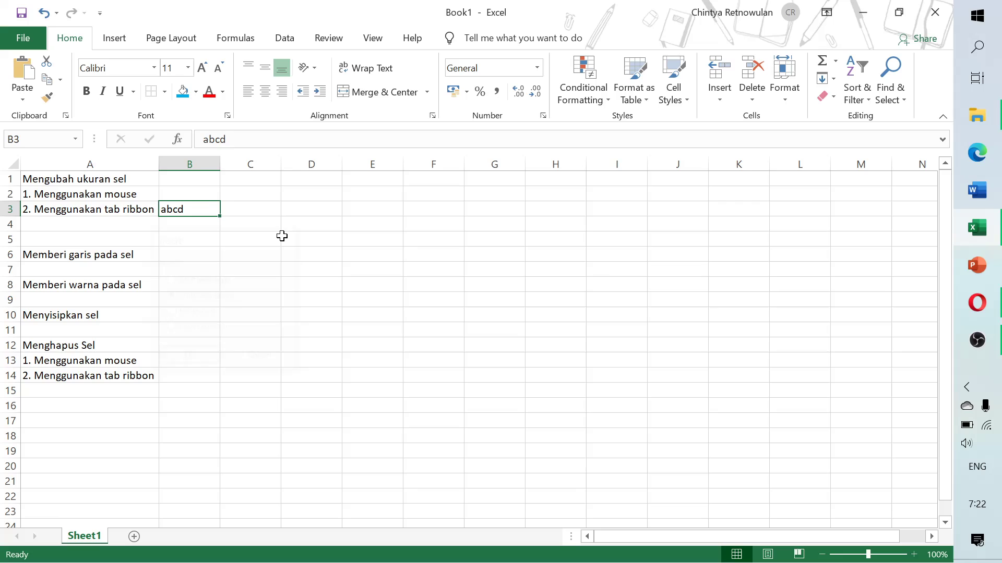
- Delete cell B3 with the Shift cells left option and restore its "abcd" entry
{"action": "right_click", "coordinate": [191, 208]}
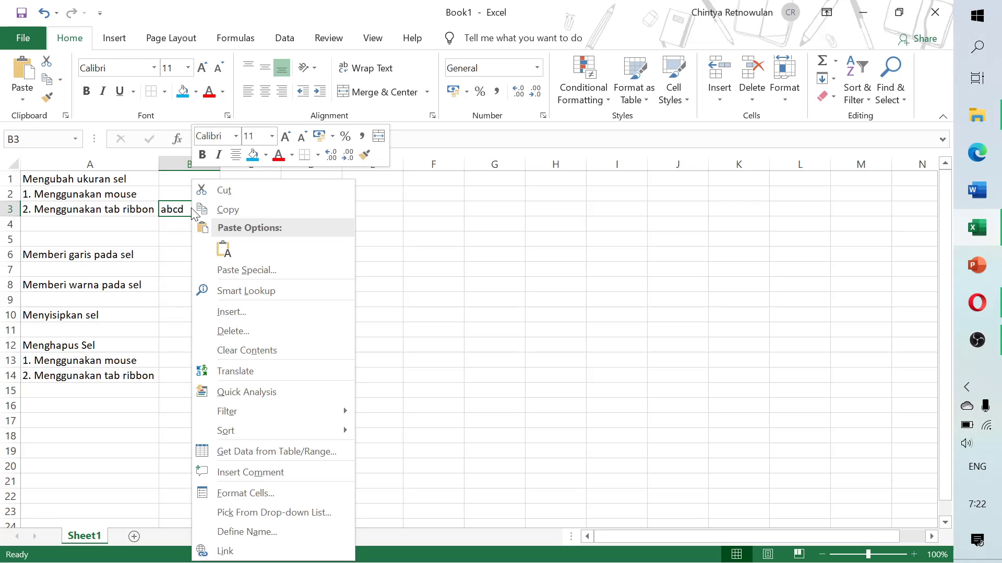
{"action": "left_click", "coordinate": [242, 330]}
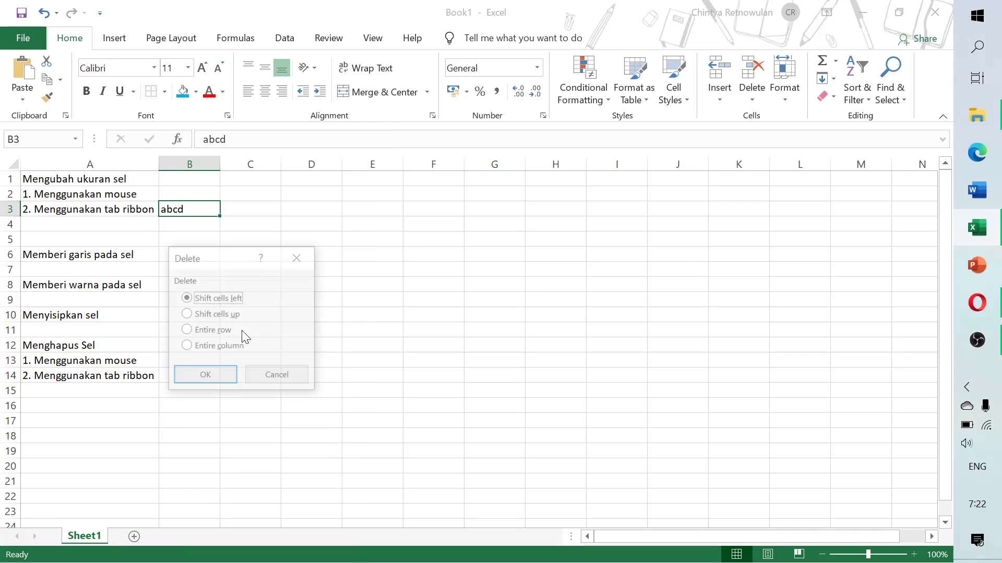
{"action": "left_click", "coordinate": [205, 376]}
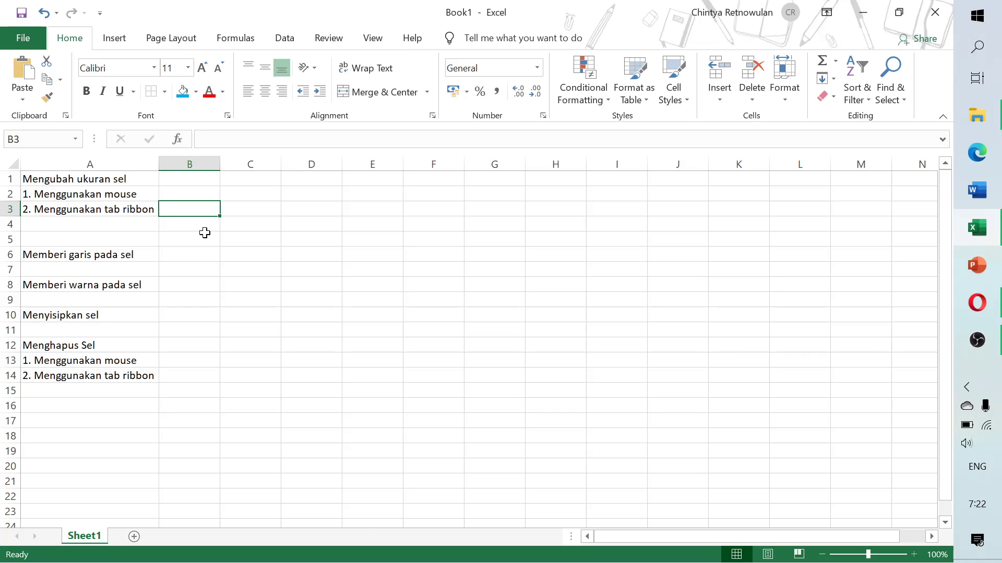
{"action": "type", "text": "abcd"}
- Delete cell A3 with the Shift cells left option, and undo that deletion
{"action": "left_click", "coordinate": [114, 211]}
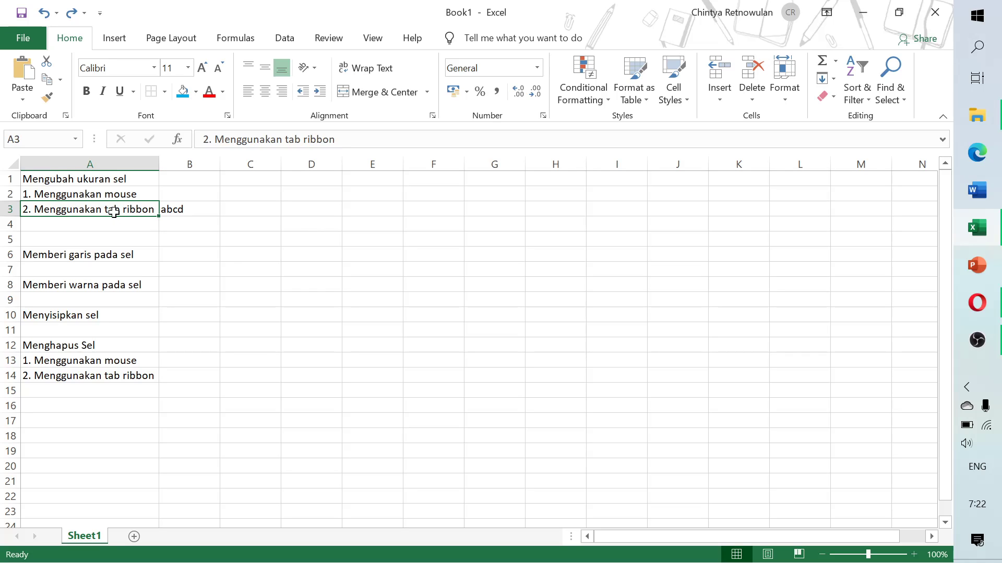
{"action": "right_click", "coordinate": [113, 211]}
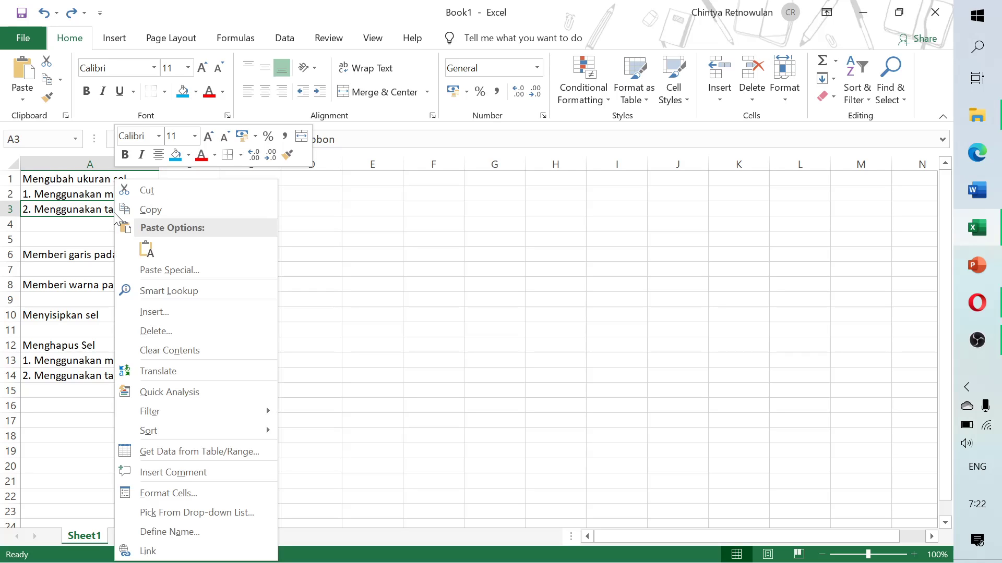
{"action": "left_click", "coordinate": [177, 330]}
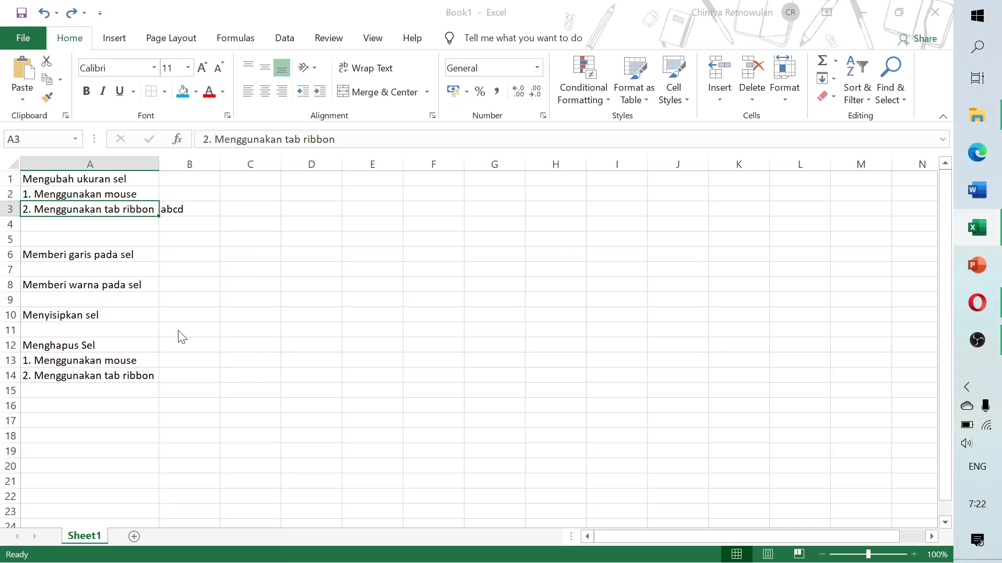
{"action": "left_click", "coordinate": [135, 297]}
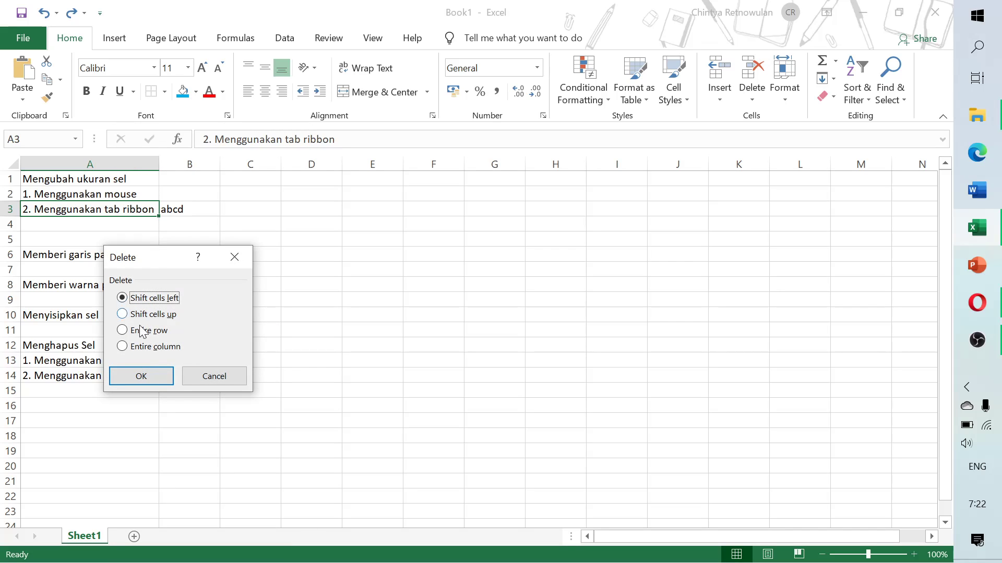
{"action": "left_click", "coordinate": [155, 374]}
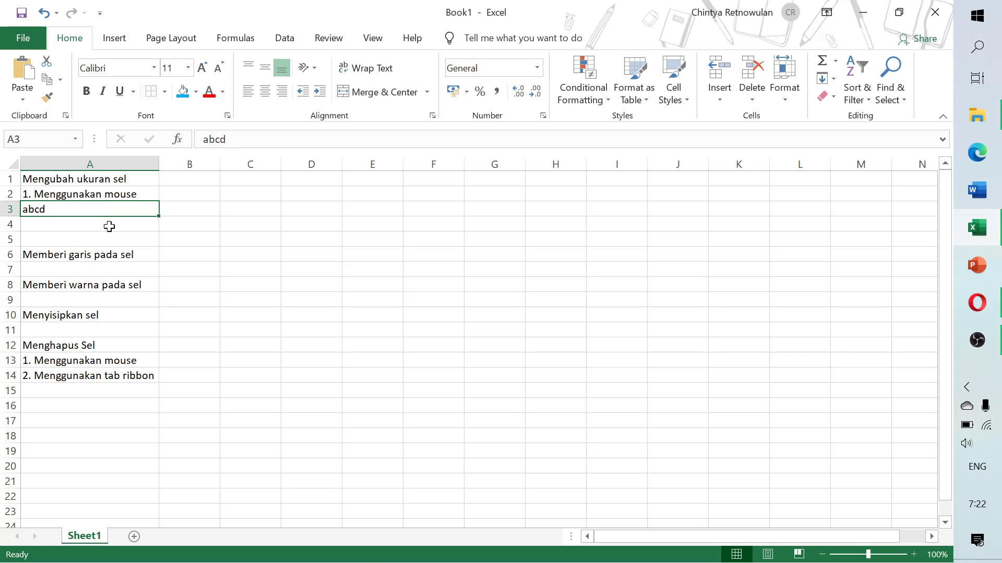
{"action": "key", "text": "ctrl+z"}
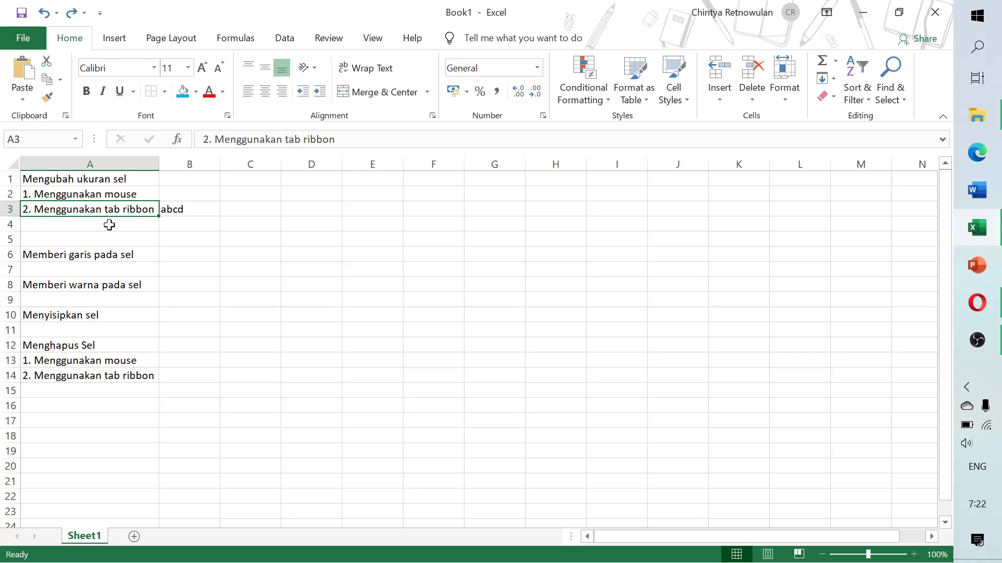
- Delete the entire column A starting from cell A2, and undo that deletion
{"action": "left_click", "coordinate": [92, 195]}
{"action": "right_click", "coordinate": [92, 195]}
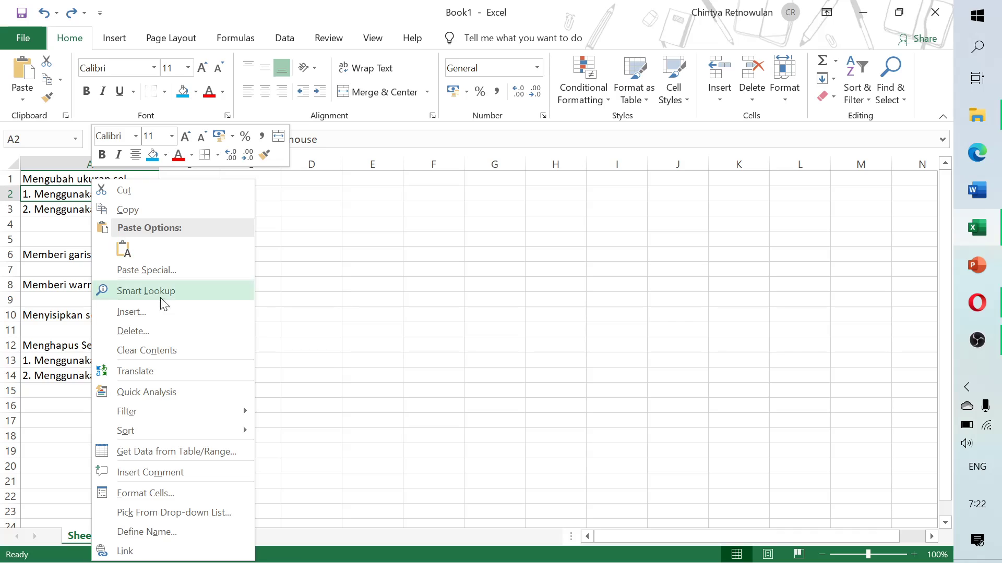
{"action": "left_click", "coordinate": [171, 331]}
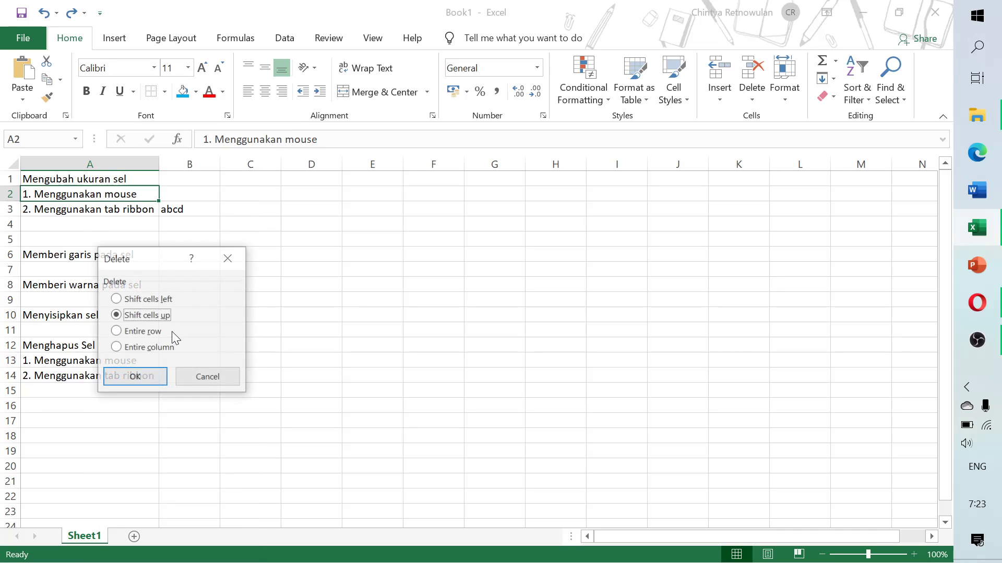
{"action": "left_click", "coordinate": [135, 349]}
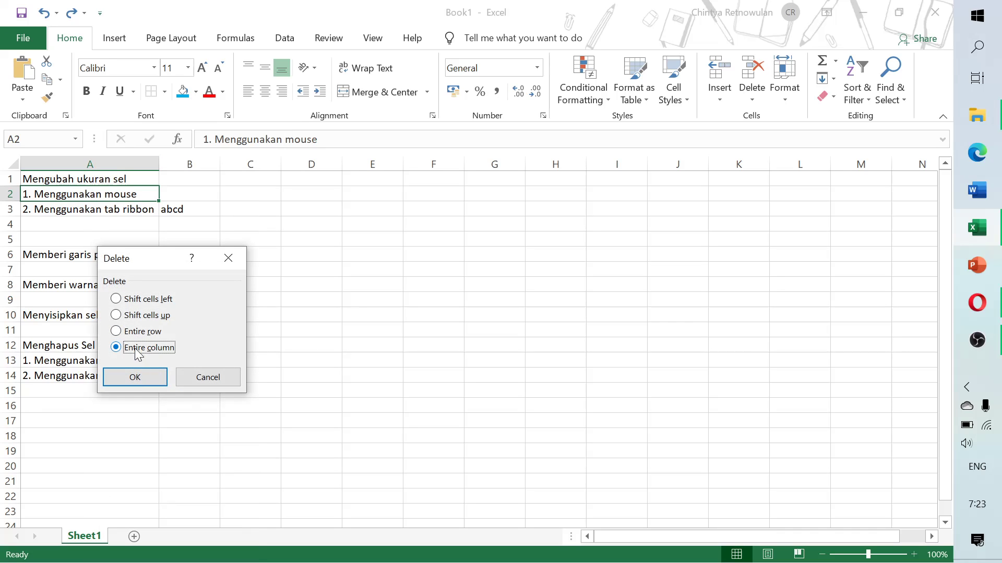
{"action": "left_click", "coordinate": [140, 380]}
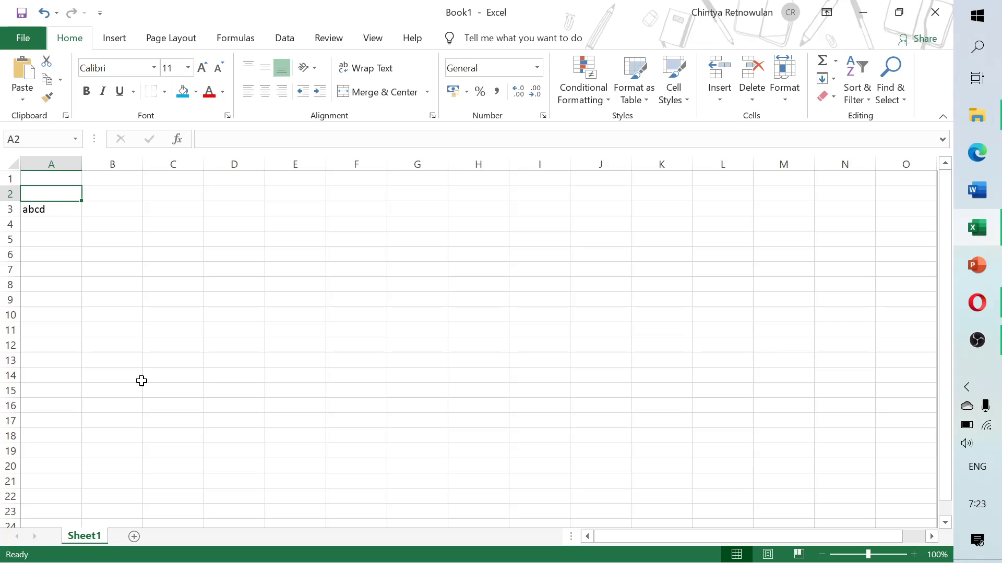
{"action": "key", "text": "ctrl+z"}
- Delete cell A3 again so that "abcd" shifts left into its place, and undo the deletion
{"action": "left_click", "coordinate": [92, 209]}
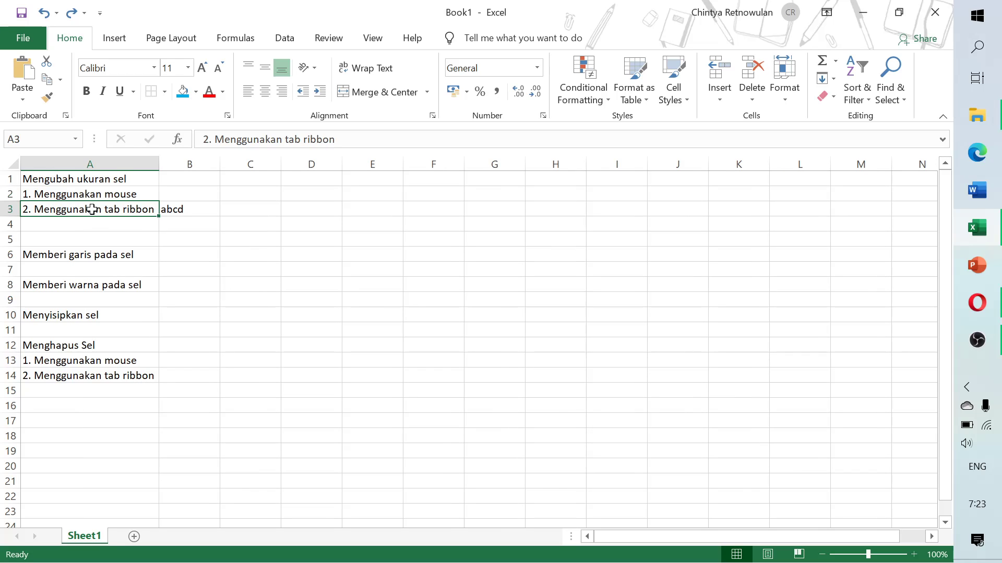
{"action": "right_click", "coordinate": [91, 209]}
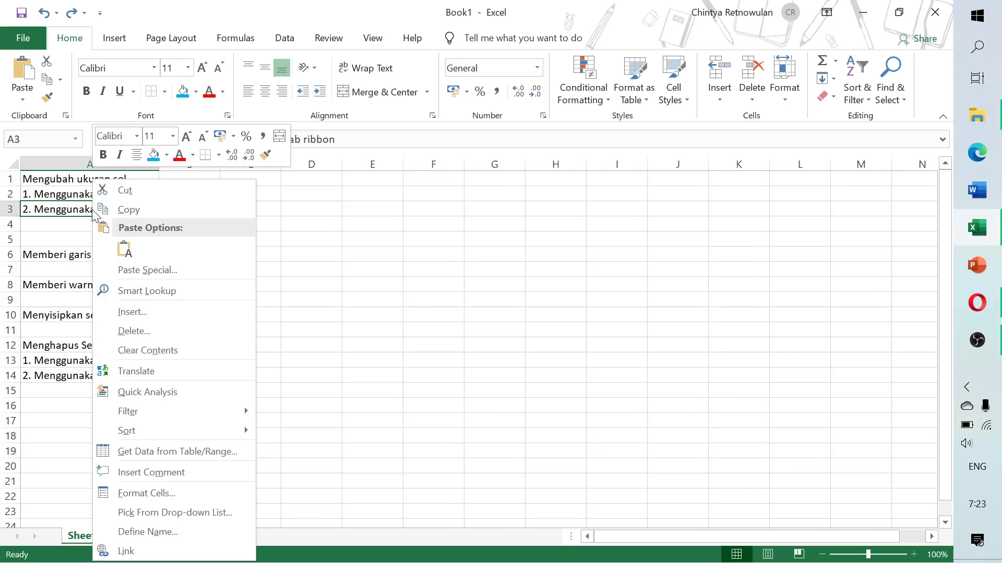
{"action": "left_click", "coordinate": [154, 338]}
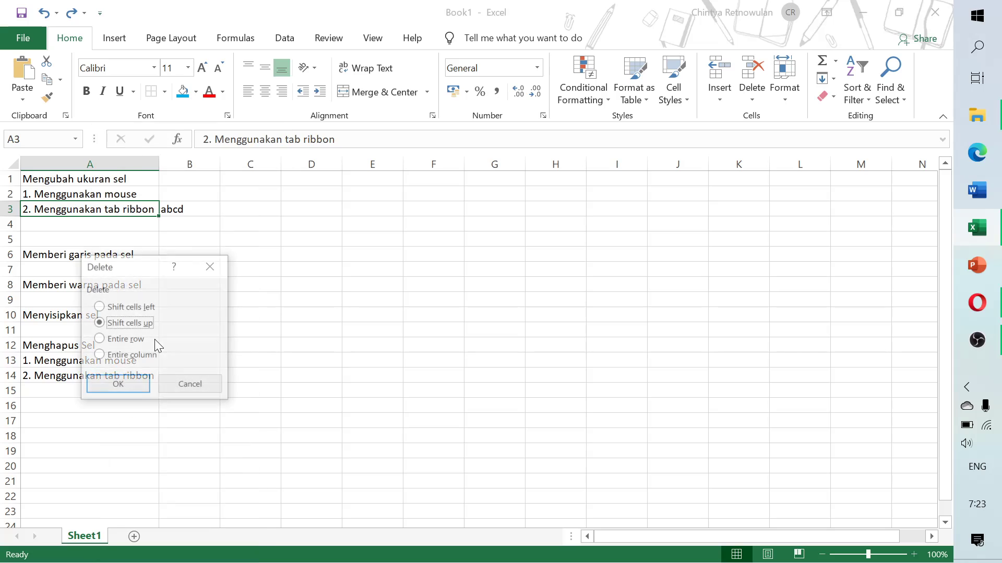
{"action": "left_click", "coordinate": [139, 308]}
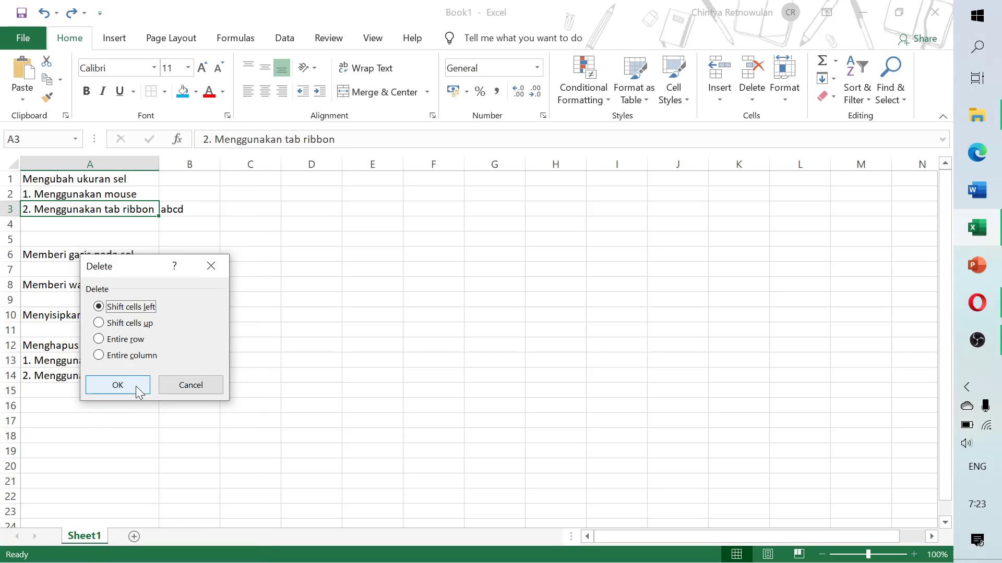
{"action": "left_click", "coordinate": [118, 385]}
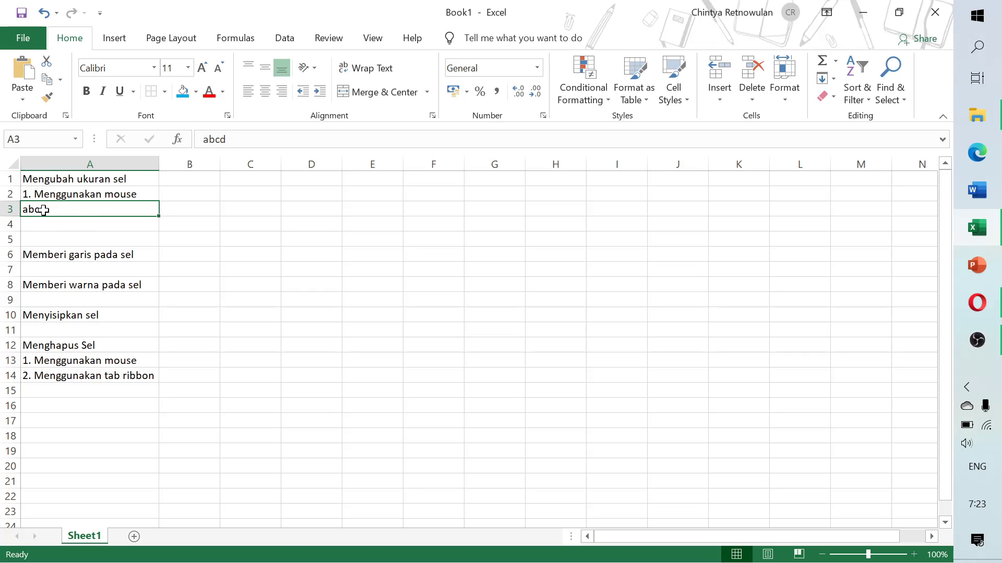
{"action": "key", "text": "ctrl+z"}
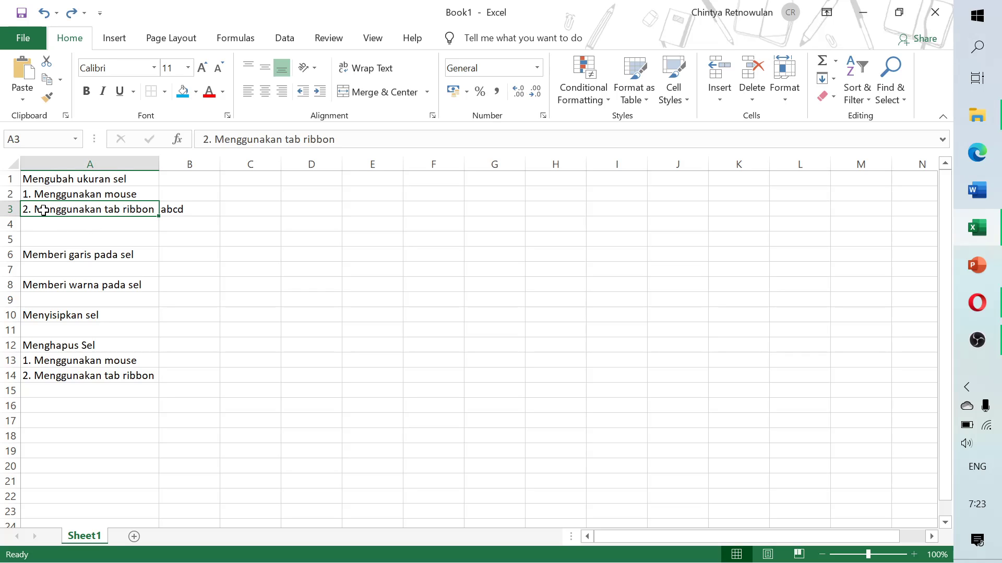
- Delete cell A3 with the Shift cells up option, and undo that deletion
{"action": "right_click", "coordinate": [60, 210]}
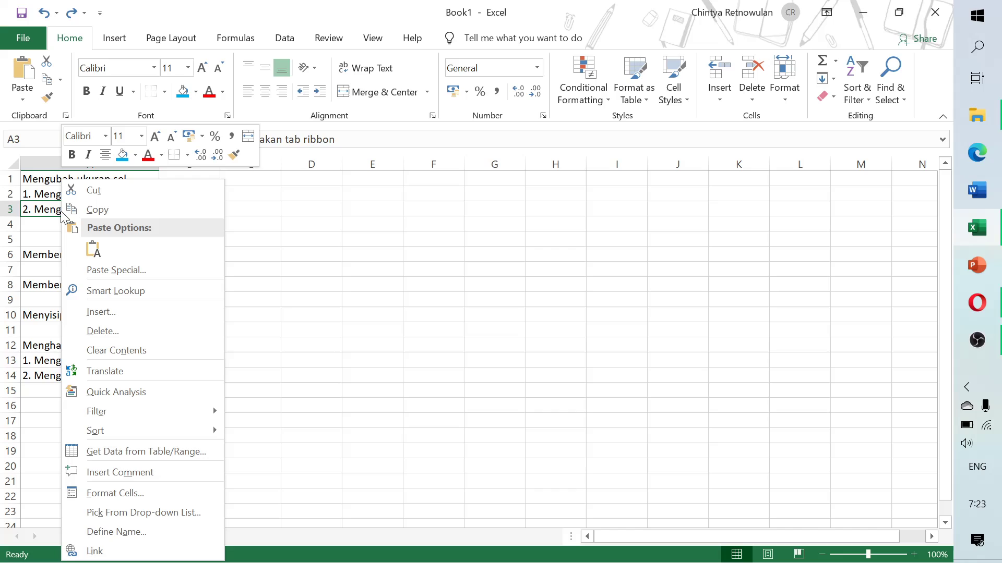
{"action": "left_click", "coordinate": [120, 331]}
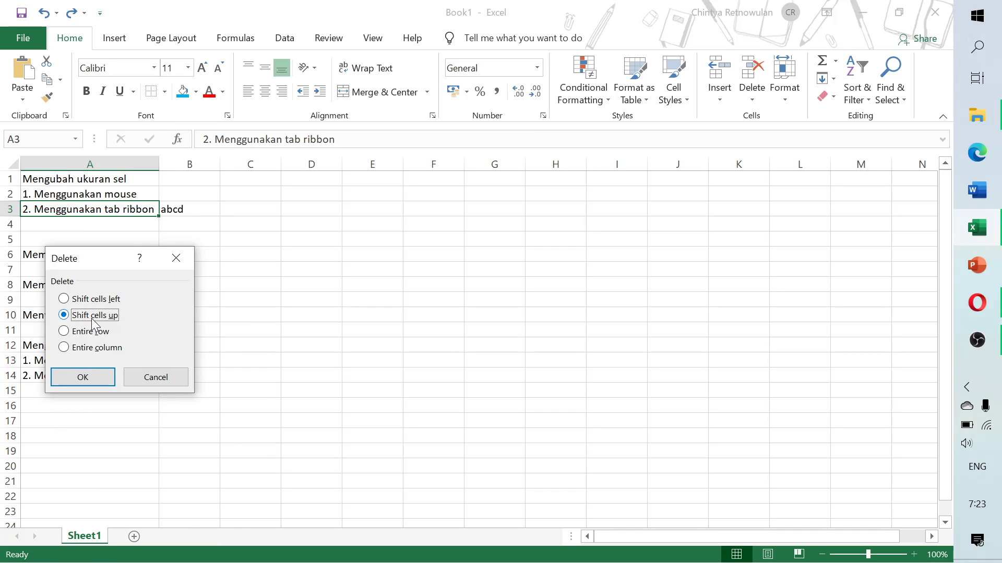
{"action": "left_click", "coordinate": [98, 381]}
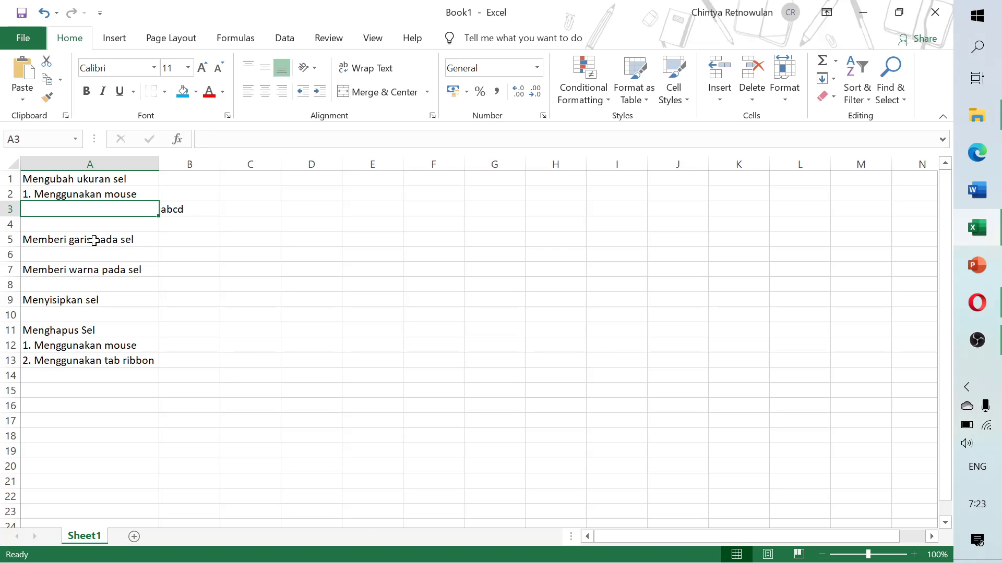
{"action": "key", "text": "ctrl+z"}
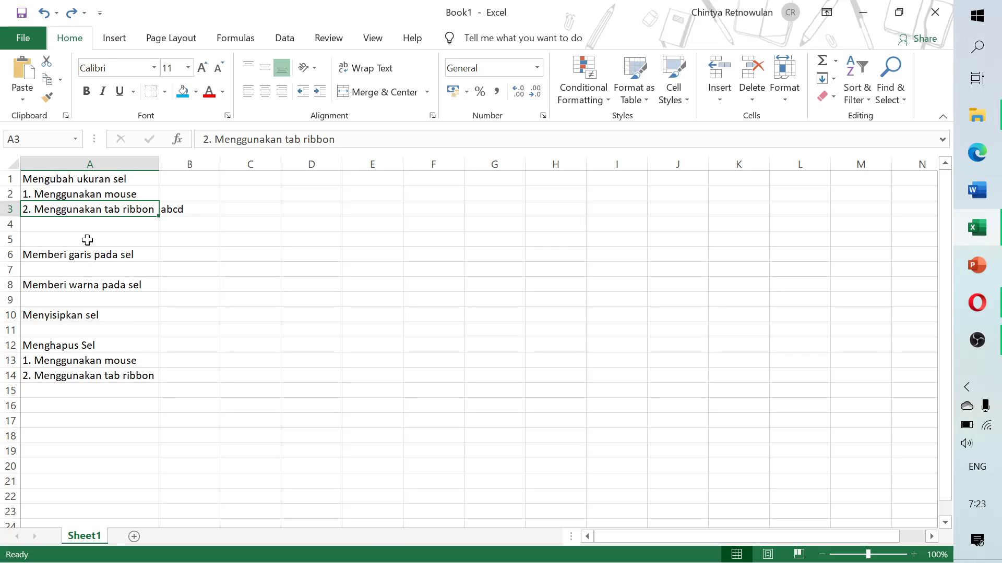
- Delete cell A2 with the Shift cells up option, and undo that deletion
{"action": "left_click", "coordinate": [100, 193]}
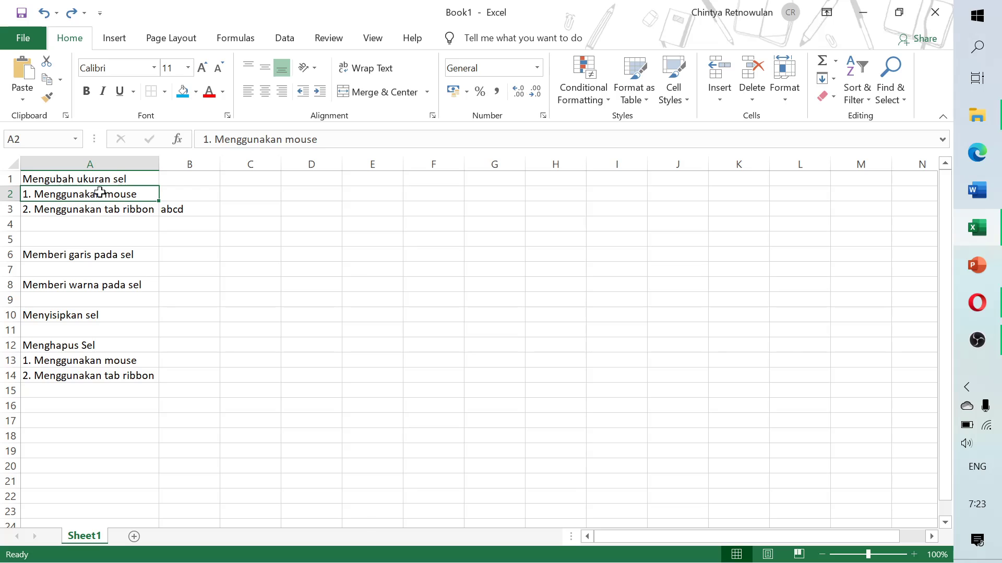
{"action": "right_click", "coordinate": [92, 197]}
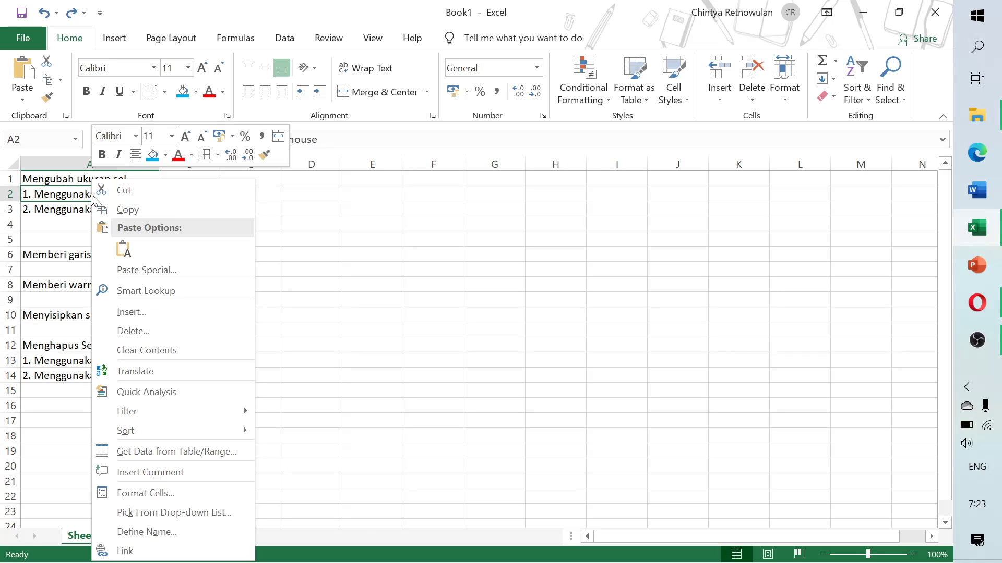
{"action": "left_click", "coordinate": [145, 333]}
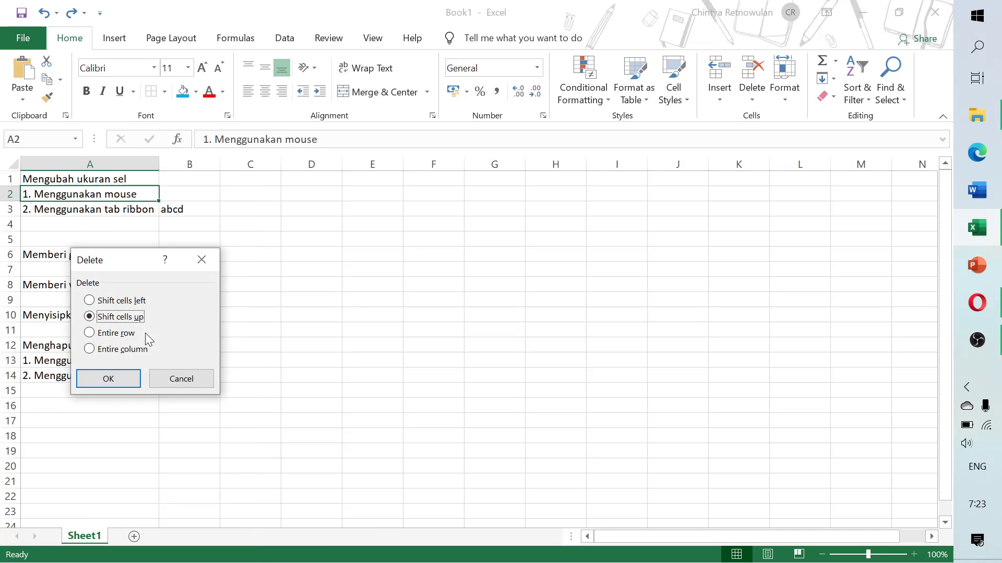
{"action": "left_click", "coordinate": [108, 379]}
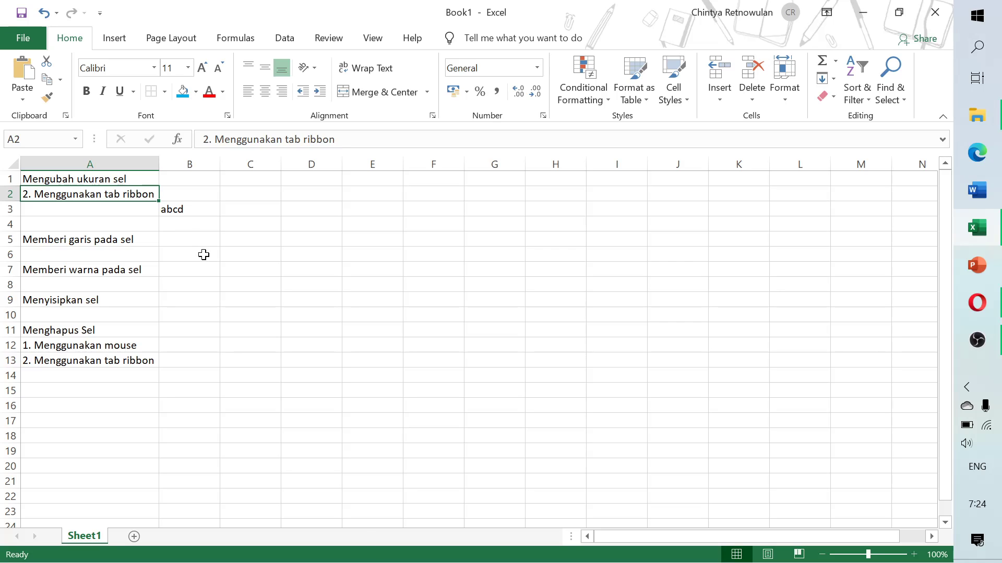
{"action": "key", "text": "ctrl+z"}
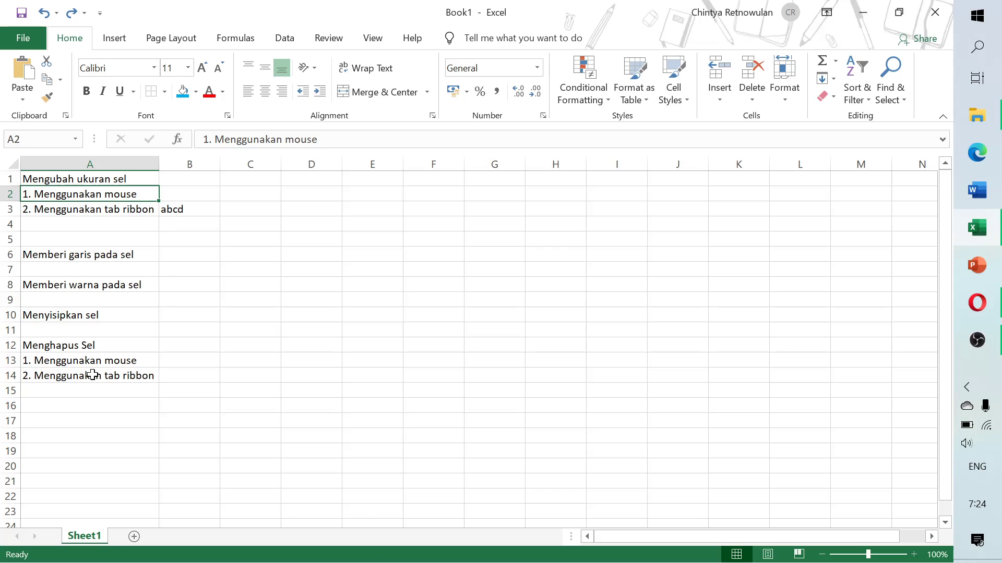
- Review the Delete Cells options for cell A14 and close them without deleting anything
{"action": "left_click", "coordinate": [61, 375]}
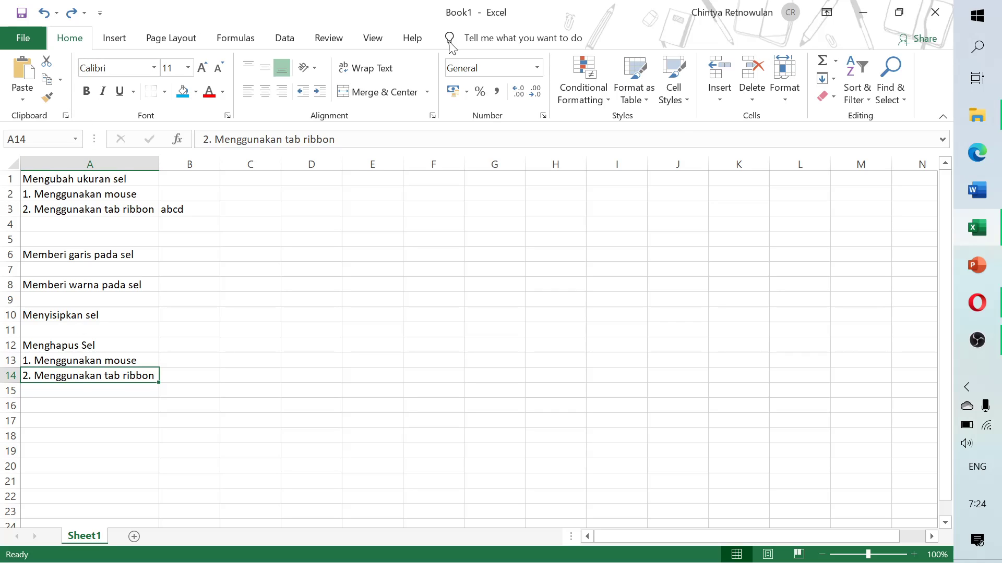
{"action": "left_click", "coordinate": [753, 100]}
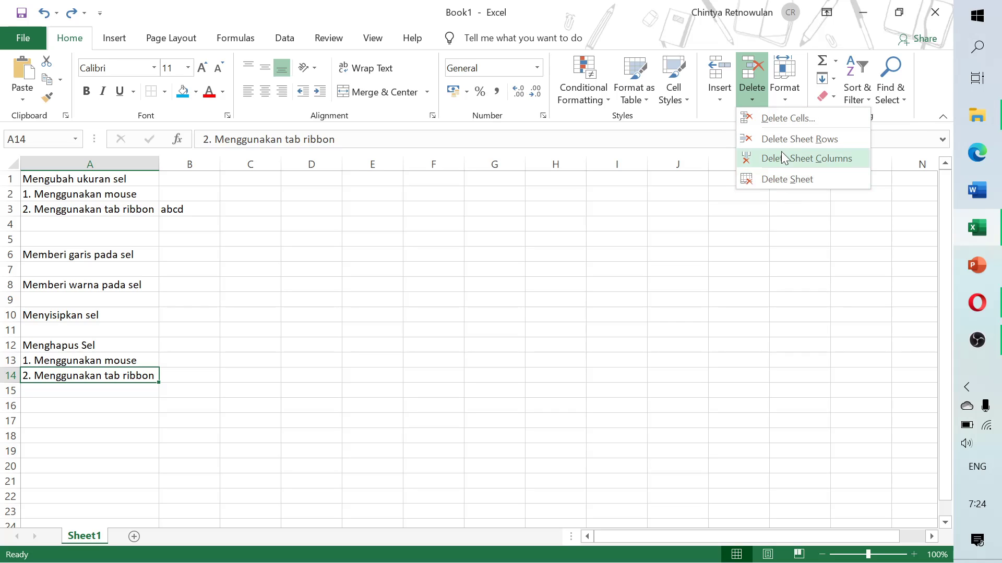
{"action": "left_click", "coordinate": [776, 119]}
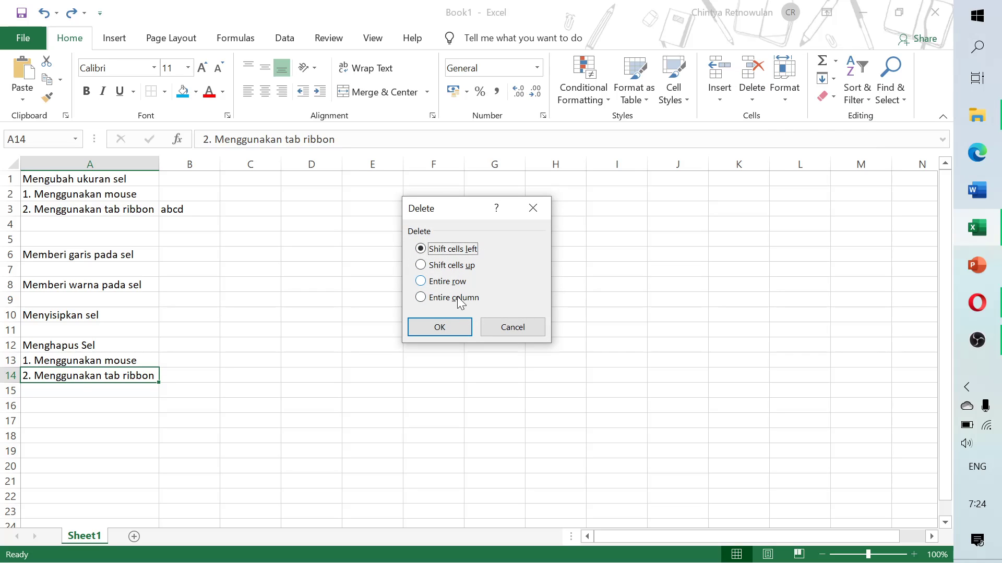
{"action": "left_click", "coordinate": [519, 329]}
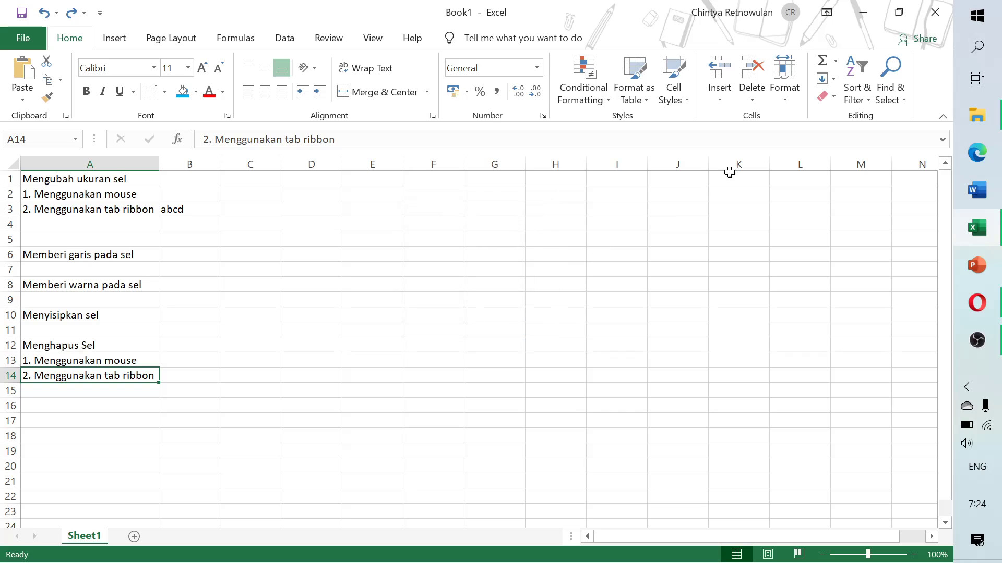
- Delete sheet row 14 using Delete Sheet Rows, and undo that deletion
{"action": "left_click", "coordinate": [761, 98]}
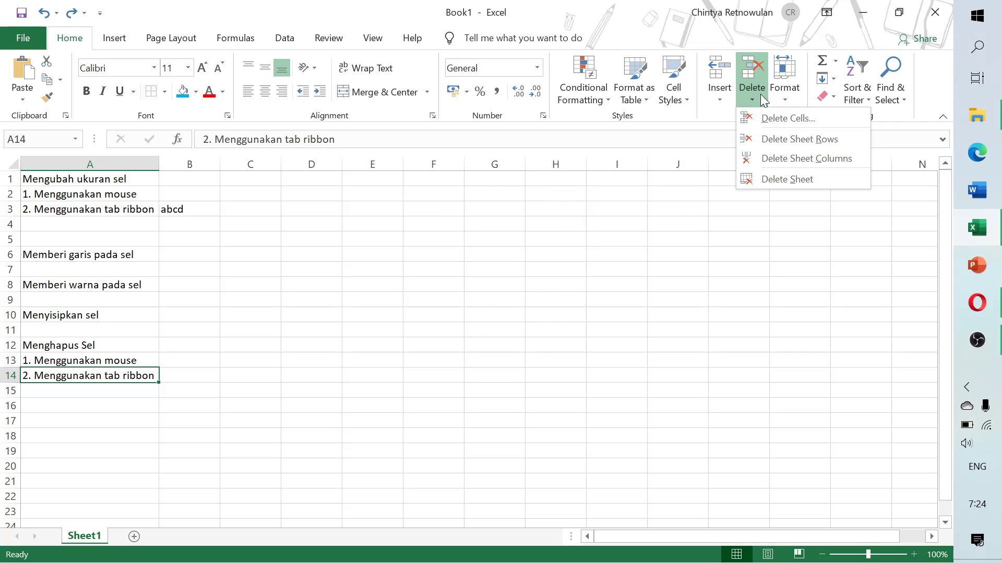
{"action": "left_click", "coordinate": [784, 139]}
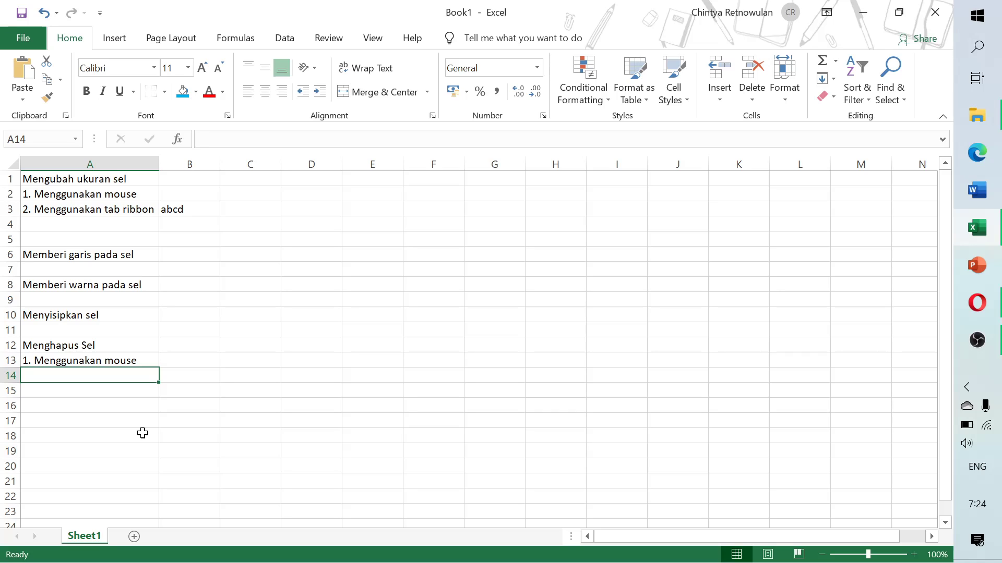
{"action": "key", "text": "ctrl+z"}
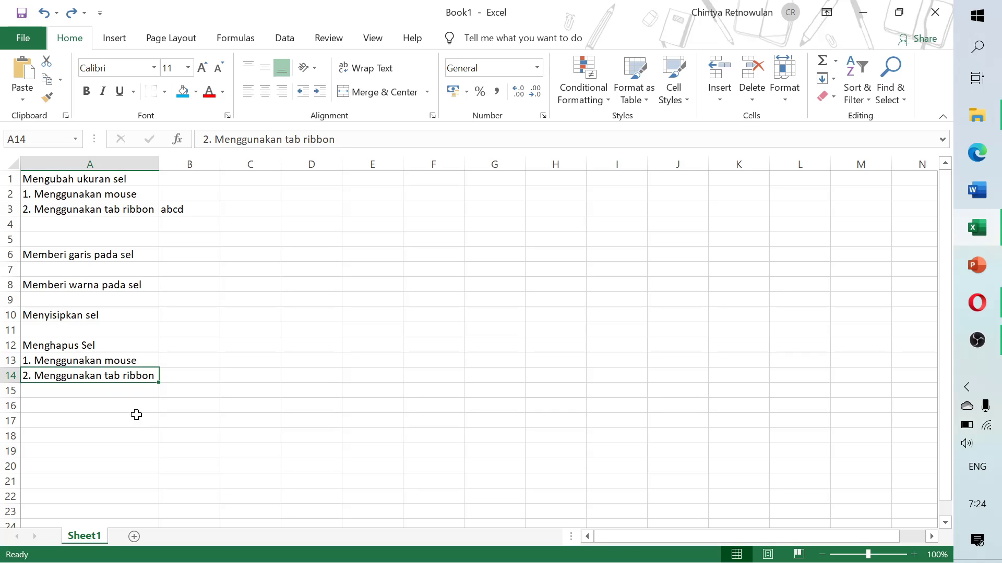
- Delete sheet column A using Delete Sheet Columns, and undo that deletion
{"action": "left_click", "coordinate": [758, 102]}
{"action": "left_click", "coordinate": [756, 99]}
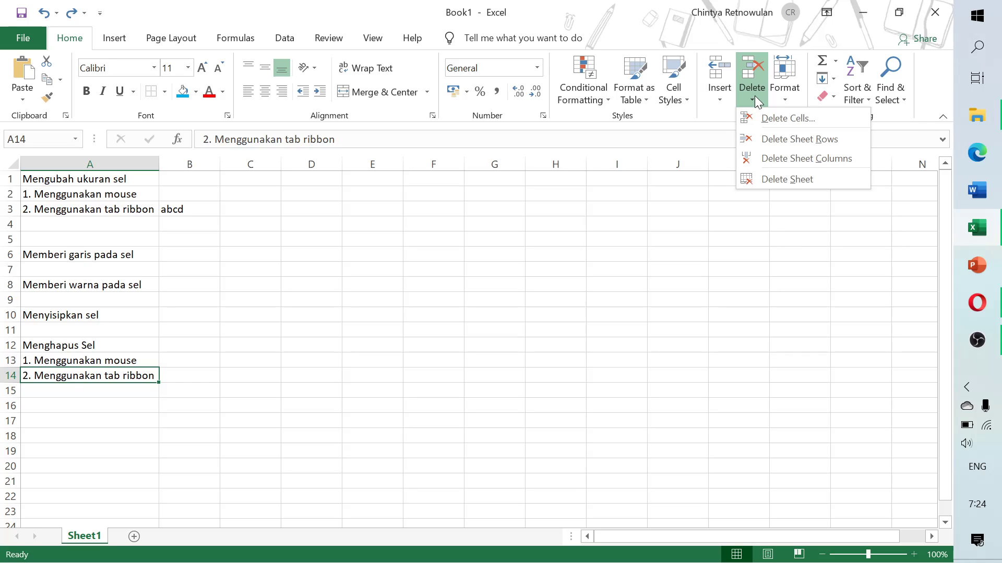
{"action": "left_click", "coordinate": [789, 159]}
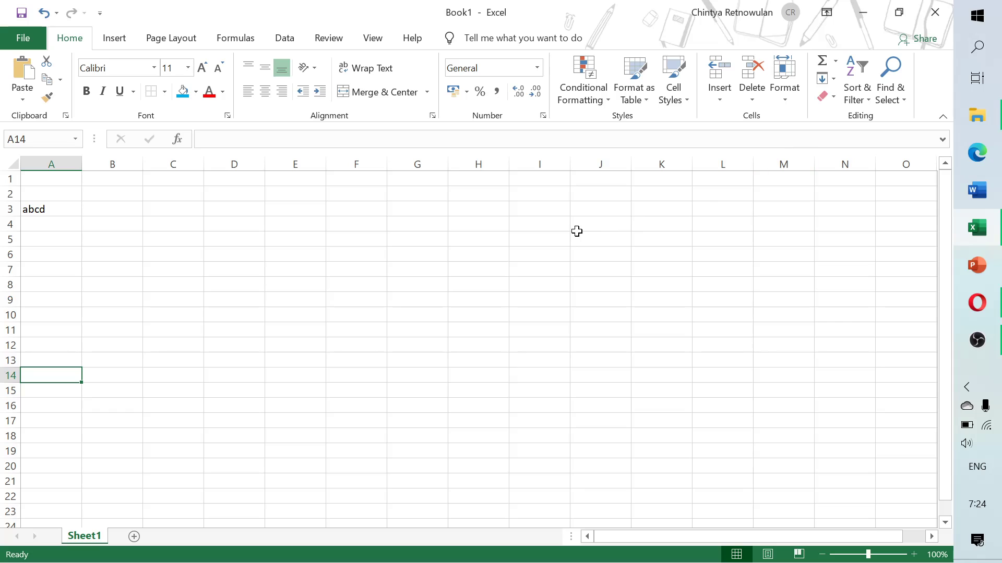
{"action": "key", "text": "ctrl+z"}
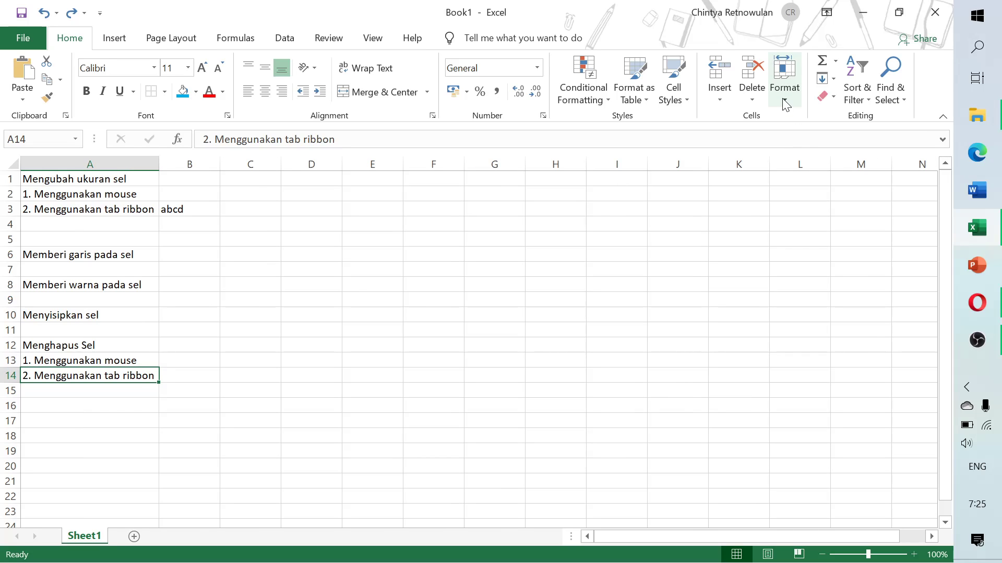
- Try to remove the workbook's only worksheet, Sheet1, with Delete Sheet
{"action": "left_click", "coordinate": [747, 98]}
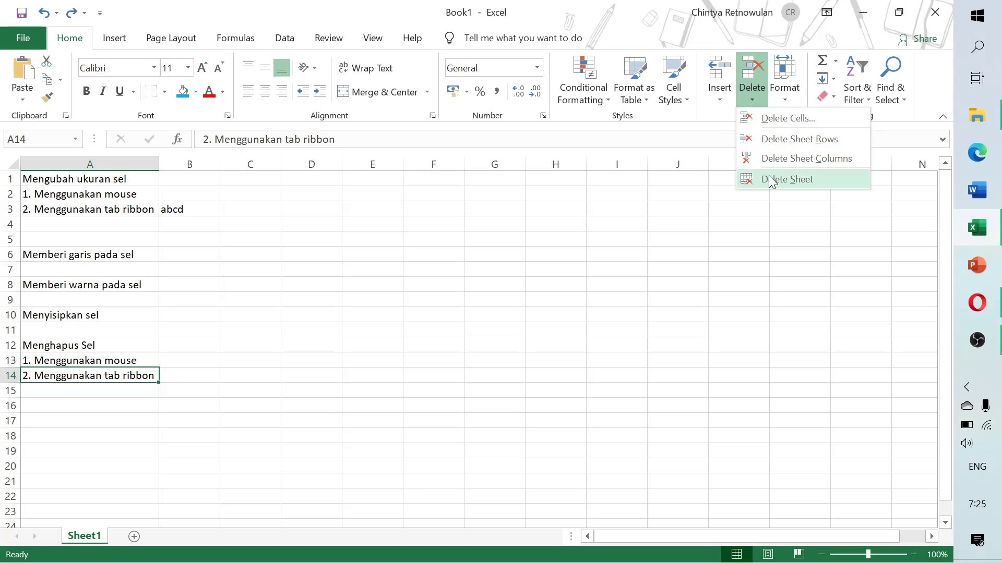
{"action": "left_click", "coordinate": [769, 178]}
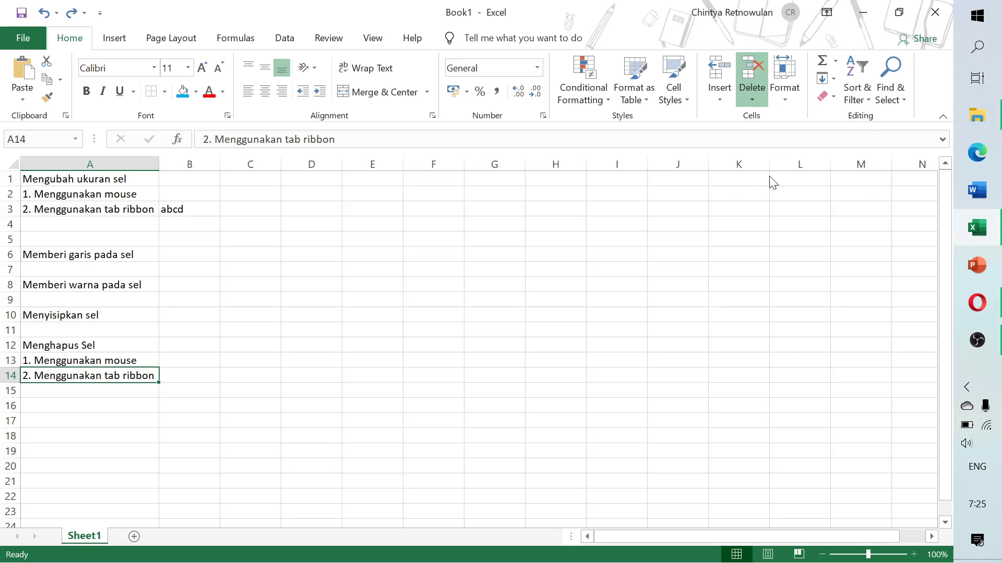
{"action": "left_click", "coordinate": [483, 338]}
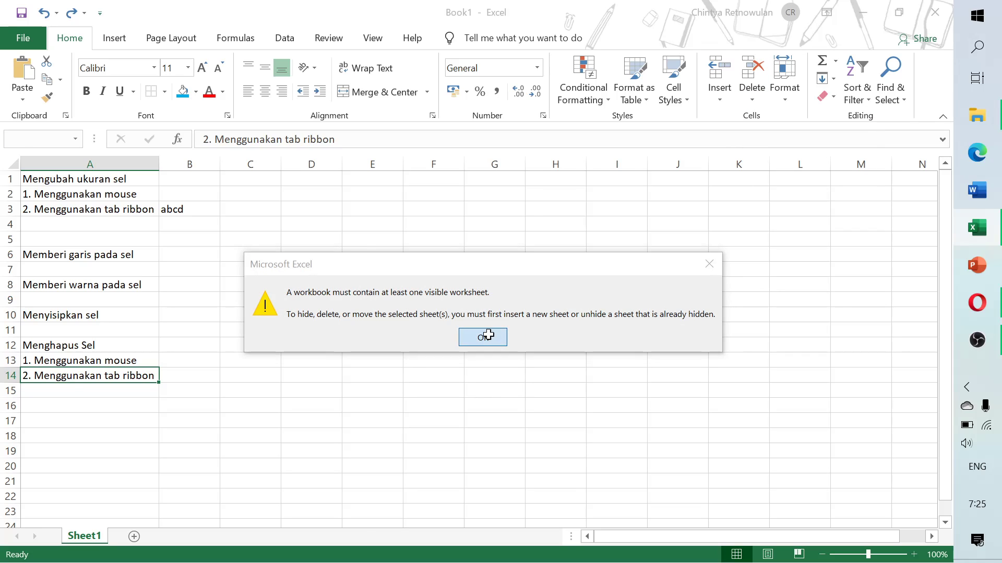
- Add a new blank worksheet after Sheet1, switch between the two sheets, and remove the new one with Delete Sheet
{"action": "left_click", "coordinate": [134, 537]}
{"action": "left_click", "coordinate": [92, 540]}
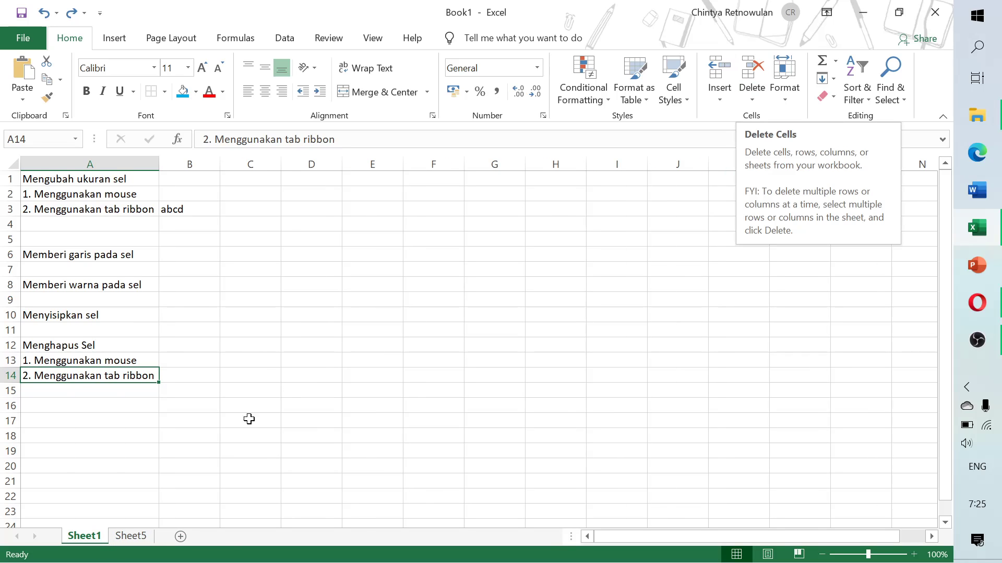
{"action": "left_click", "coordinate": [134, 546]}
{"action": "left_click", "coordinate": [83, 539]}
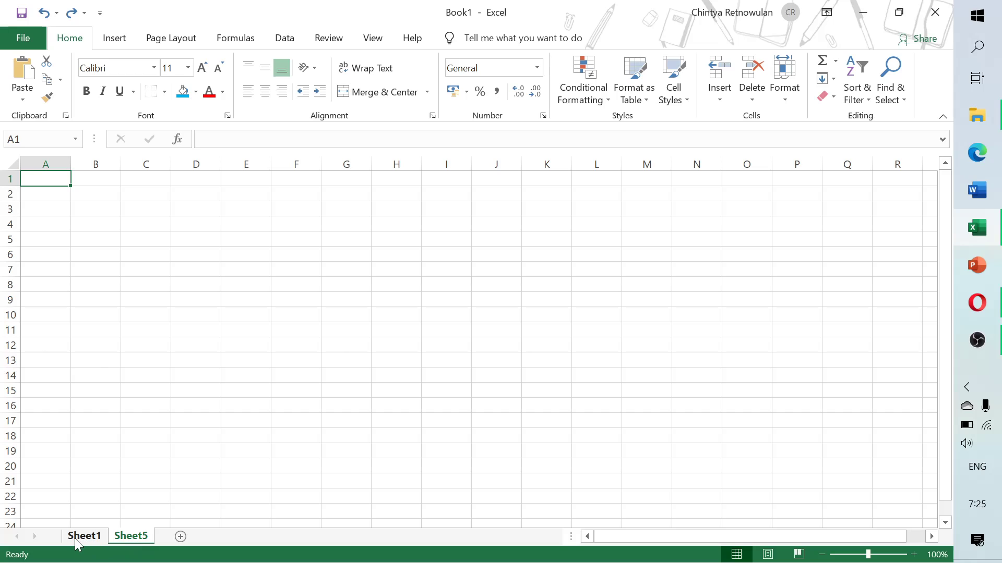
{"action": "left_click", "coordinate": [125, 536]}
{"action": "left_click", "coordinate": [754, 98]}
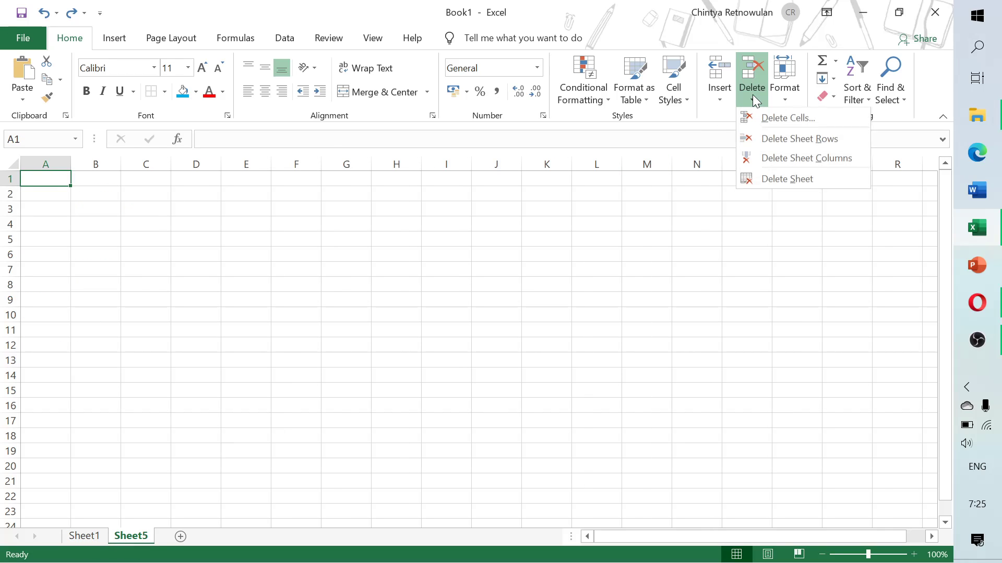
{"action": "left_click", "coordinate": [775, 177]}
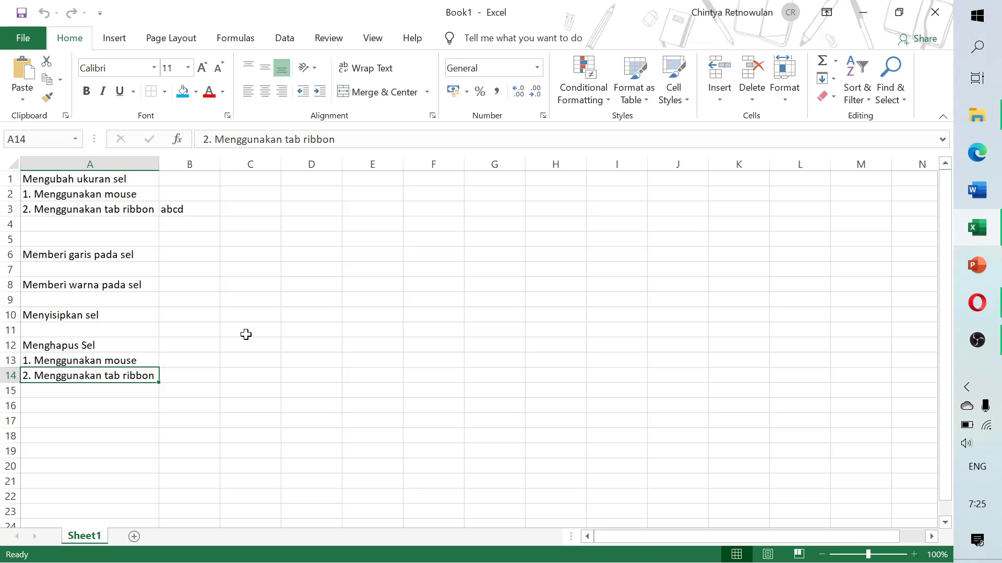
- Close the Book1 workbook without saving the changes
{"action": "left_click", "coordinate": [934, 13]}
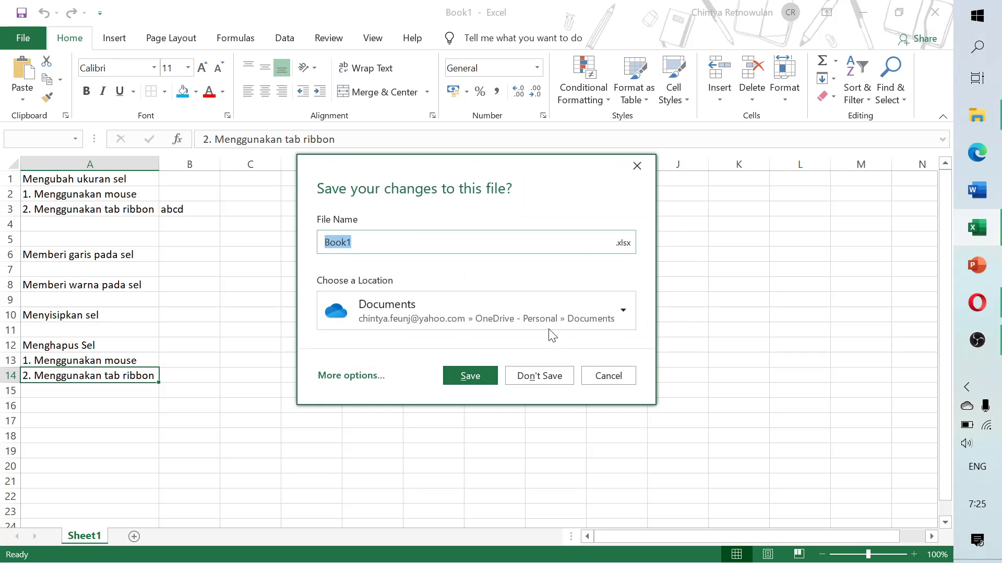
{"action": "left_click", "coordinate": [546, 373]}
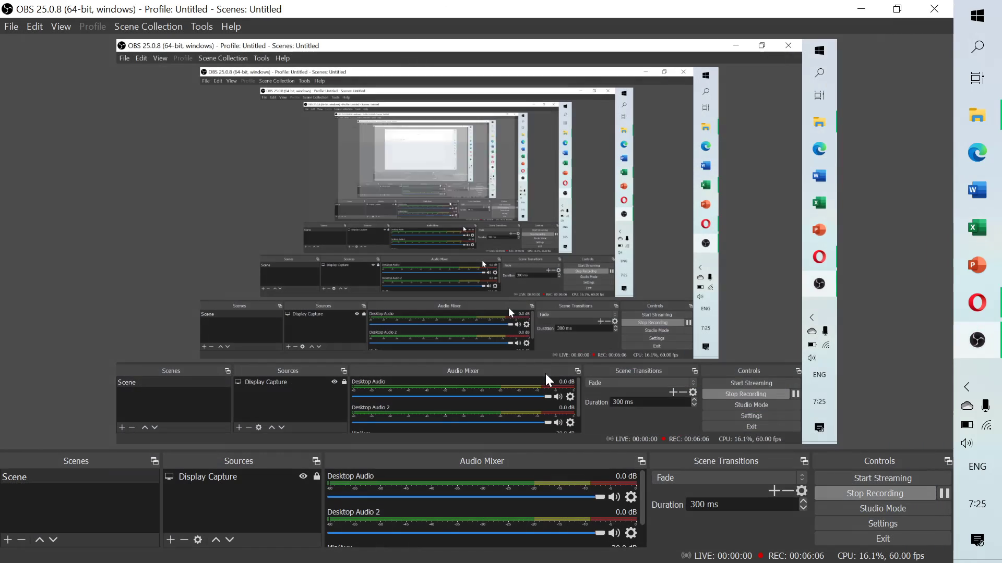